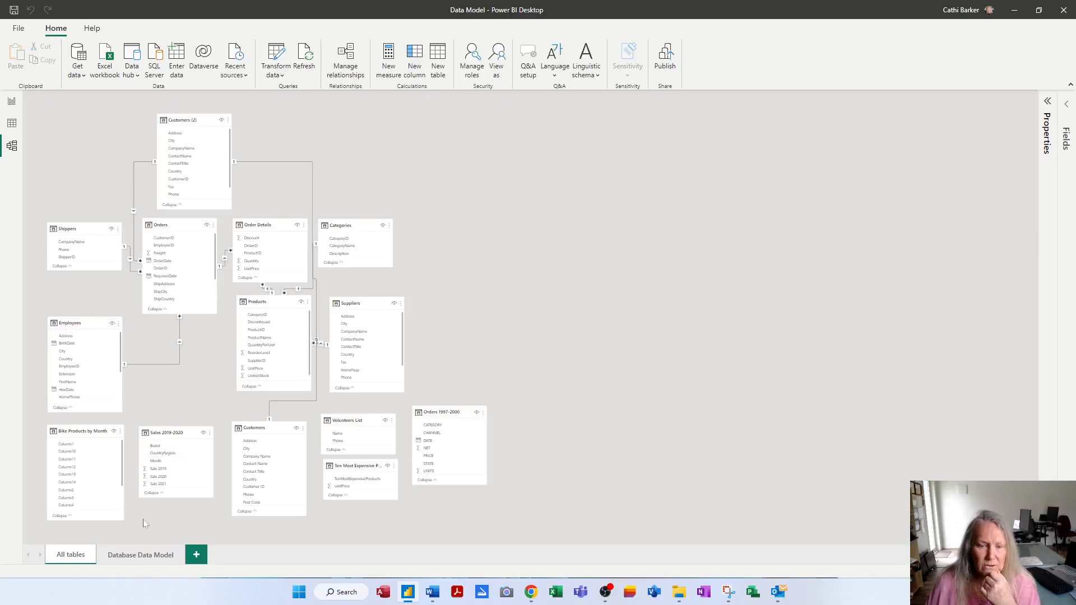
Step: Open the Database Data Model diagram and expand the list of the model's tables
left_click(147, 556)
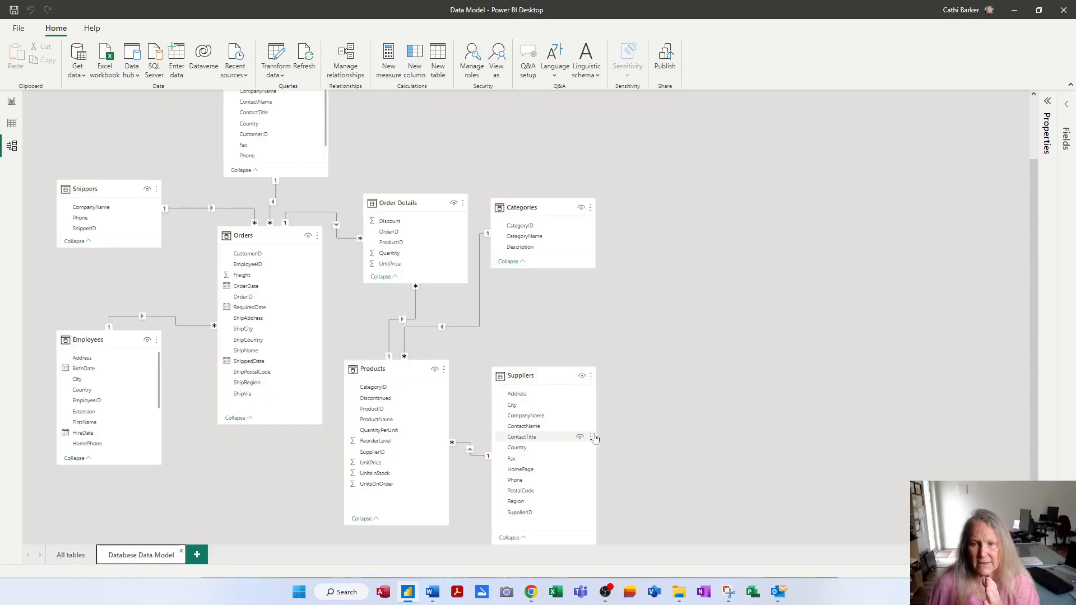
left_click(947, 571)
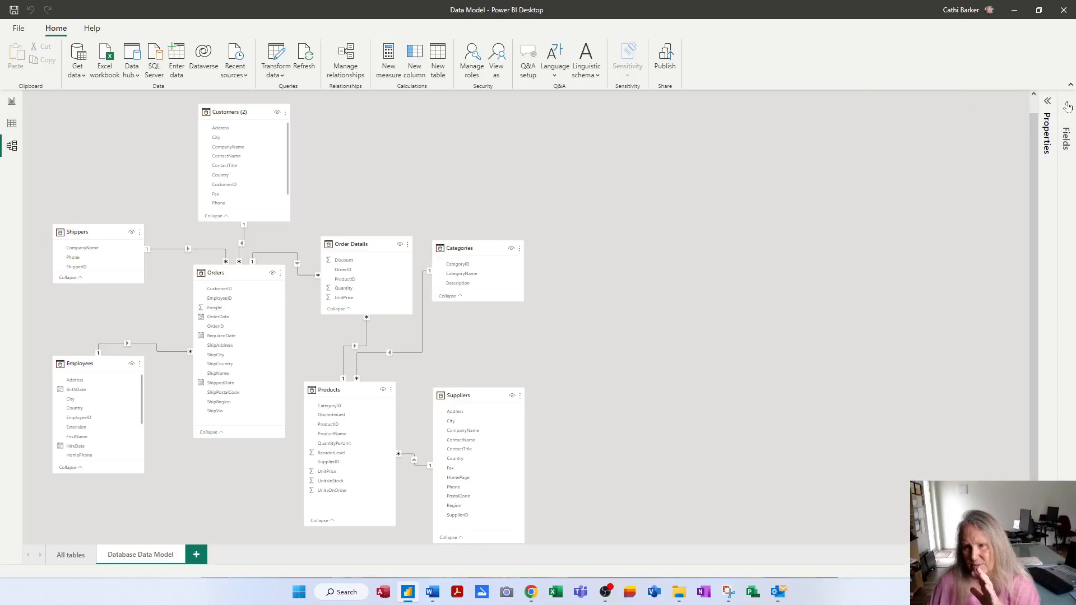
left_click(1067, 104)
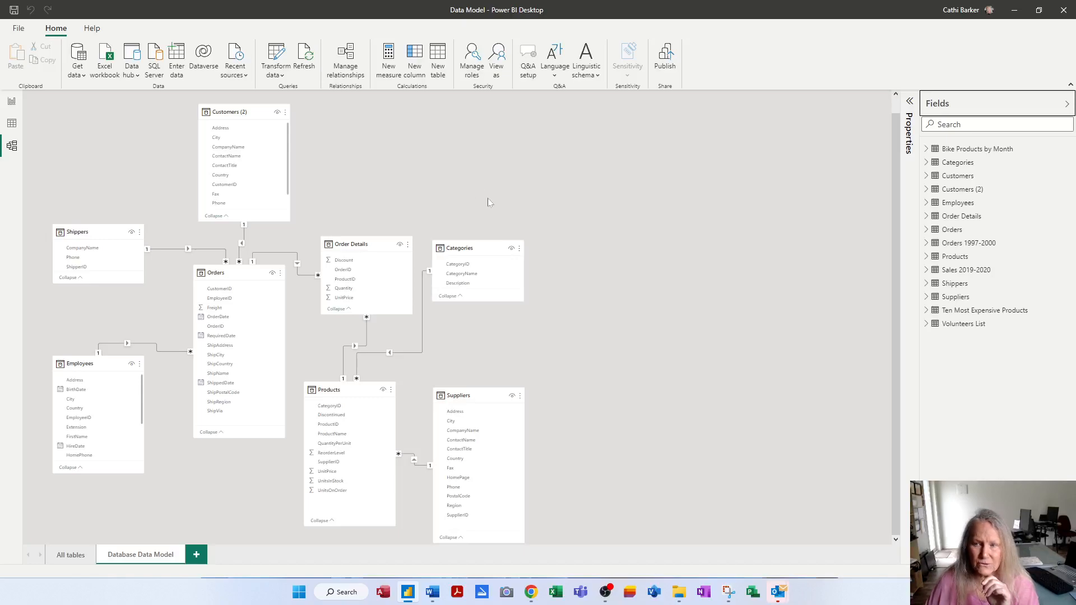
Step: Rename the Categories table as DimCategories
left_click(968, 163)
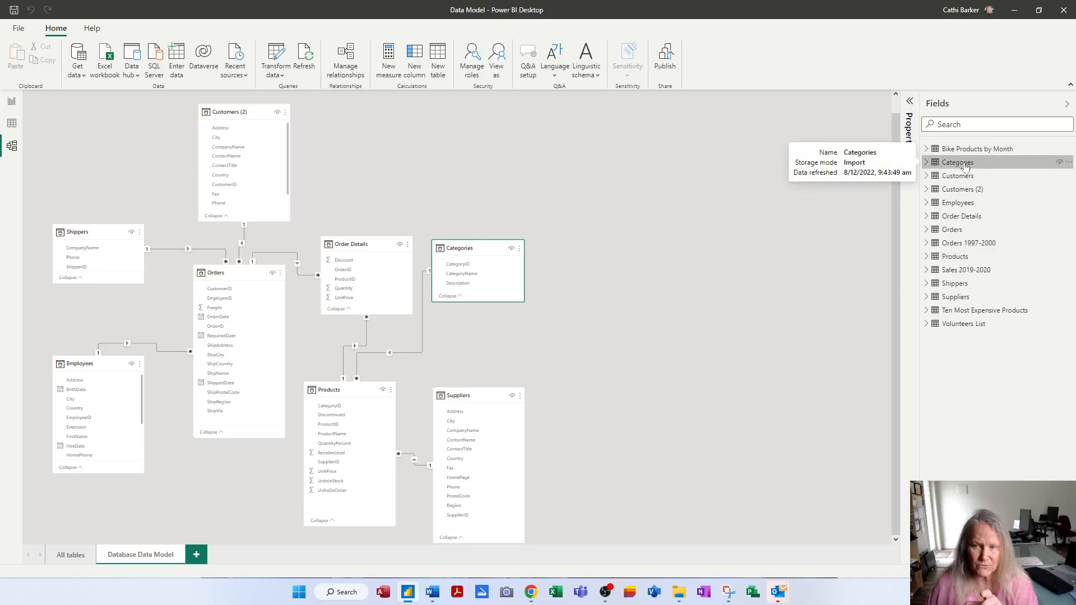
right_click(965, 167)
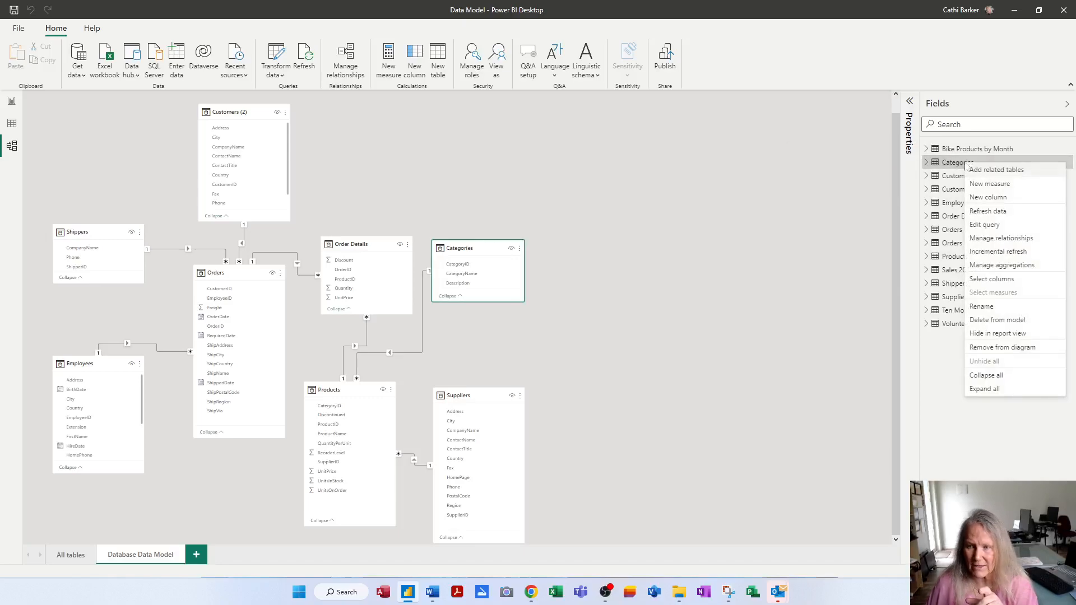
key("Escape")
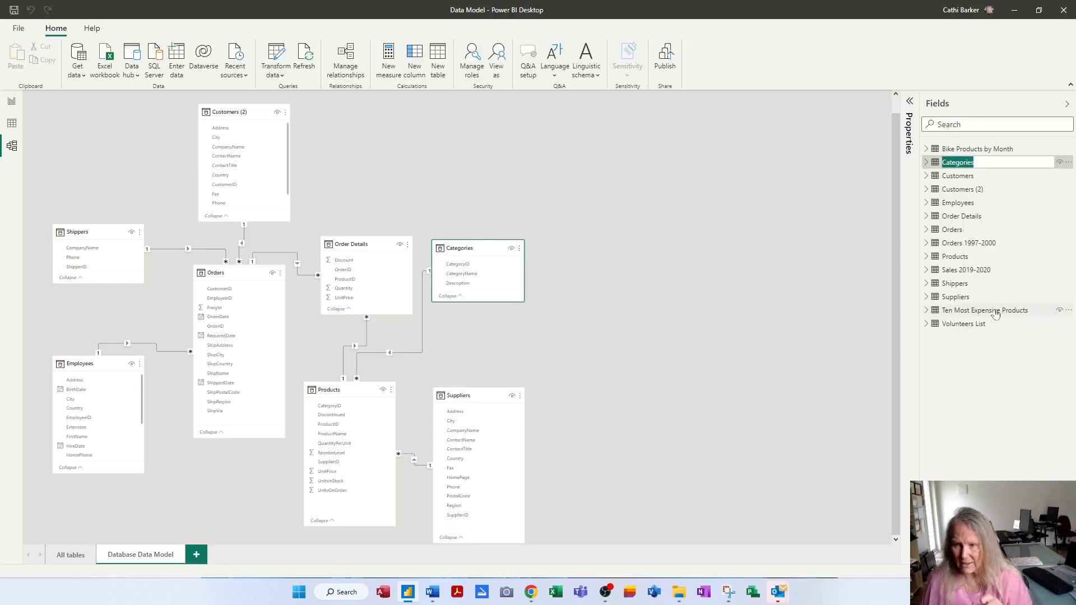
key("Home")
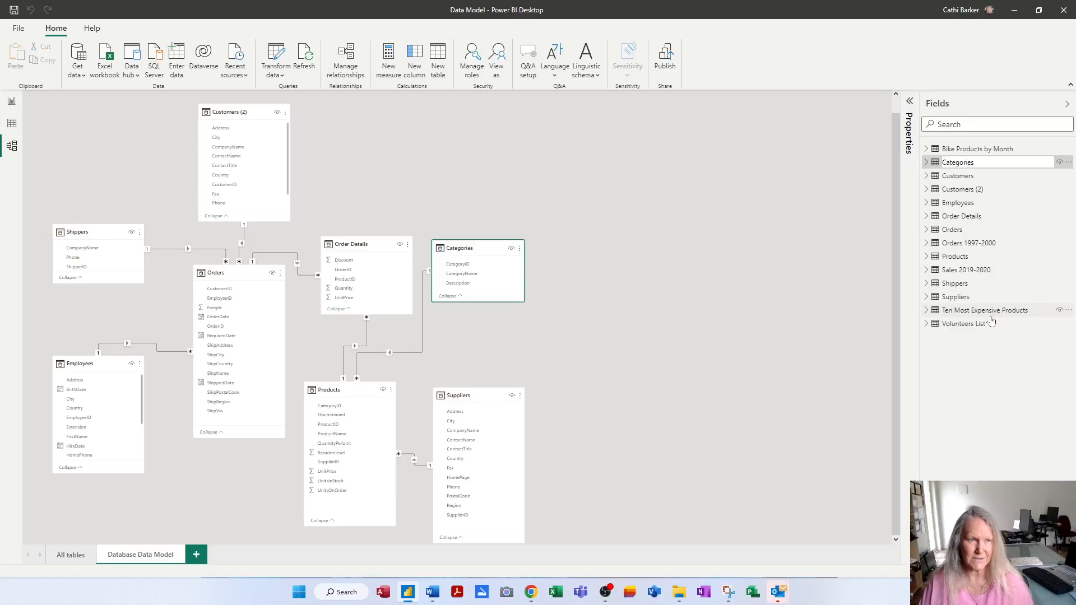
type("Dim")
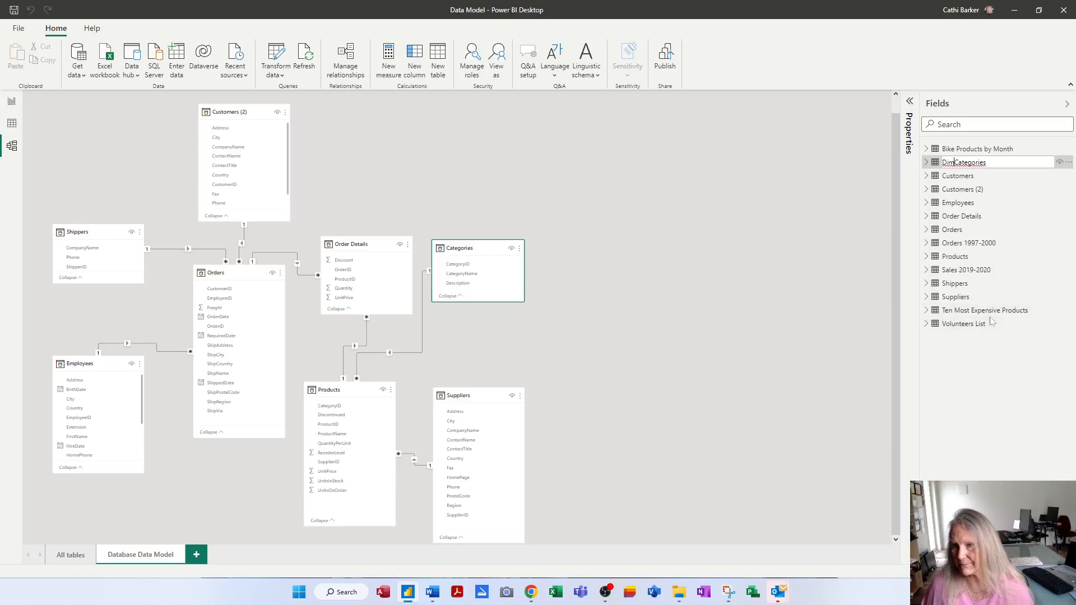
key("Return")
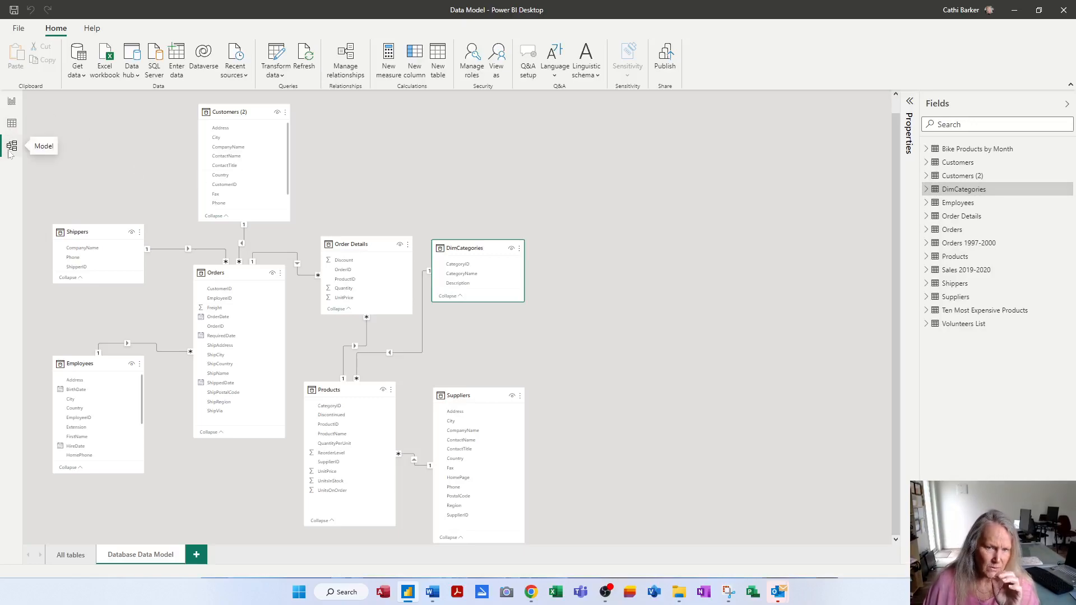
Step: Examine the rows of the DimCategories table in the data view, and return to the model diagram
left_click(13, 125)
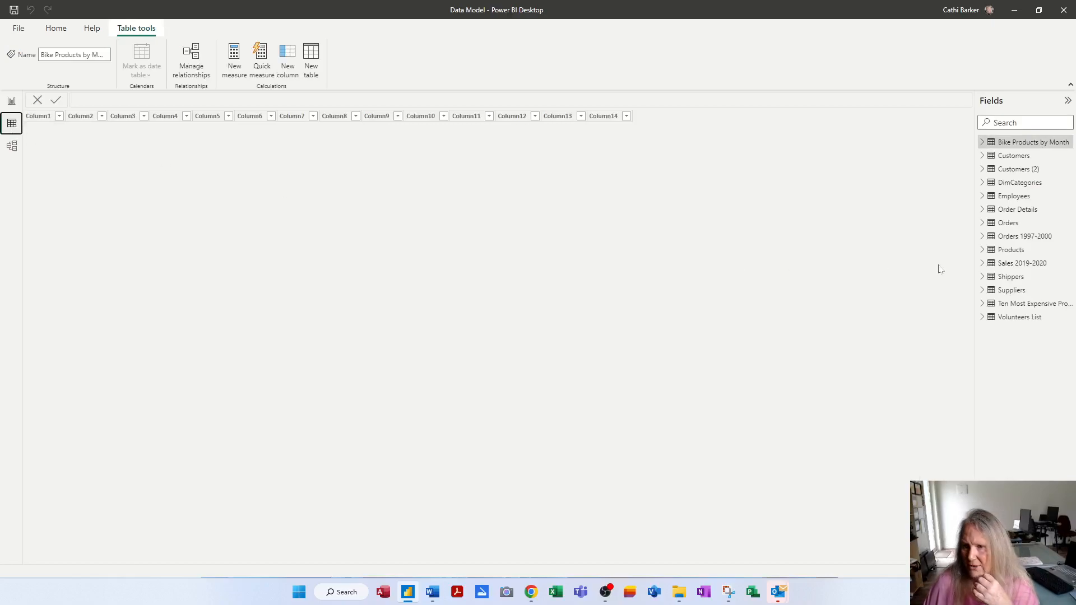
left_click(1027, 187)
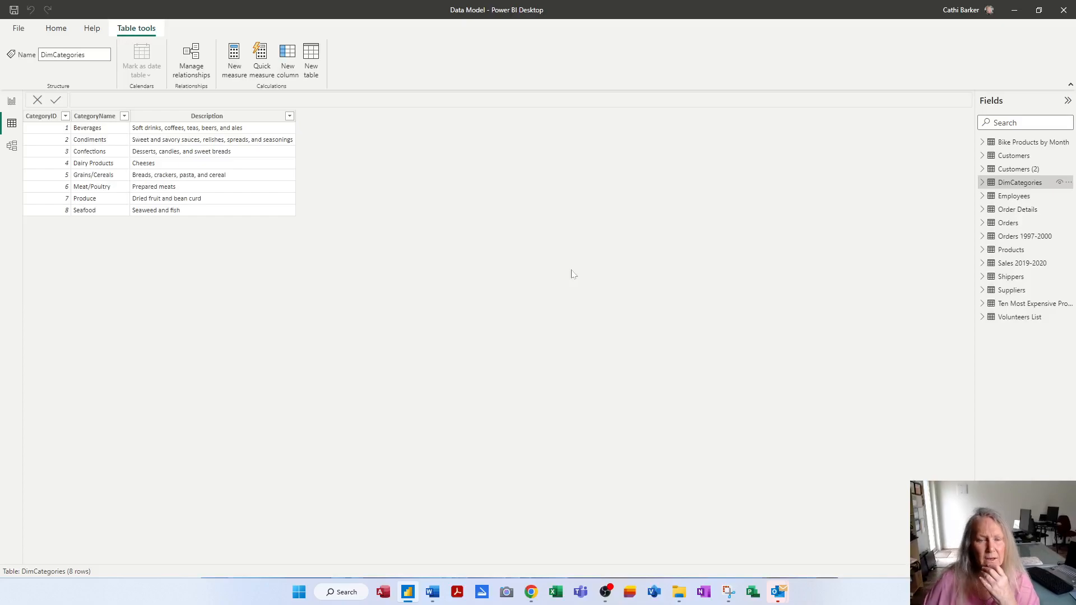
left_click(12, 146)
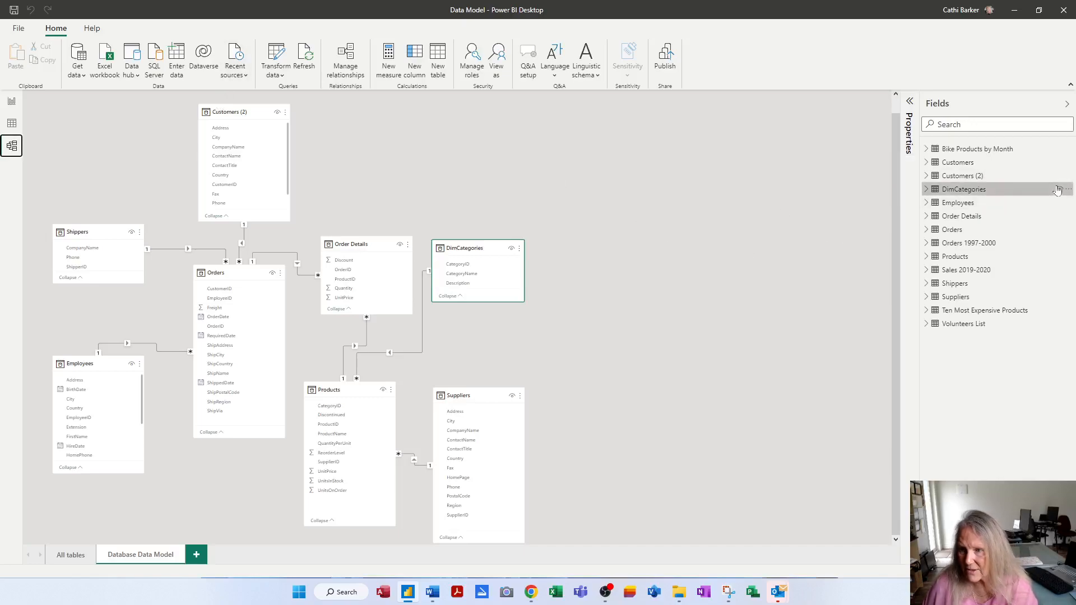
Step: Rename the Customers (2) table as DimCustomers, dropping the number suffix
right_click(981, 176)
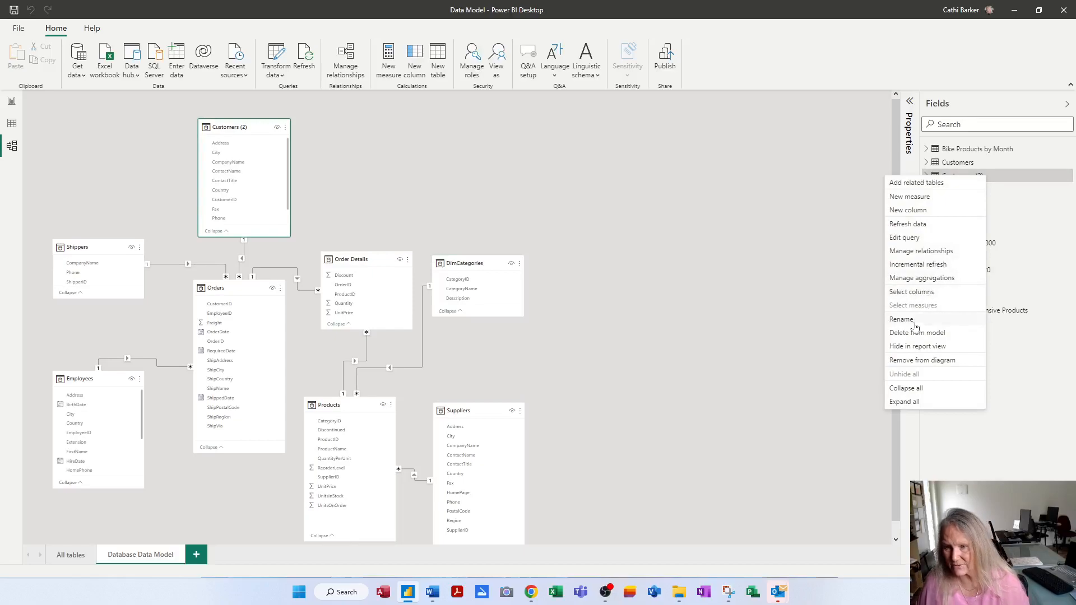
left_click(913, 321)
key("Home")
type("Dim")
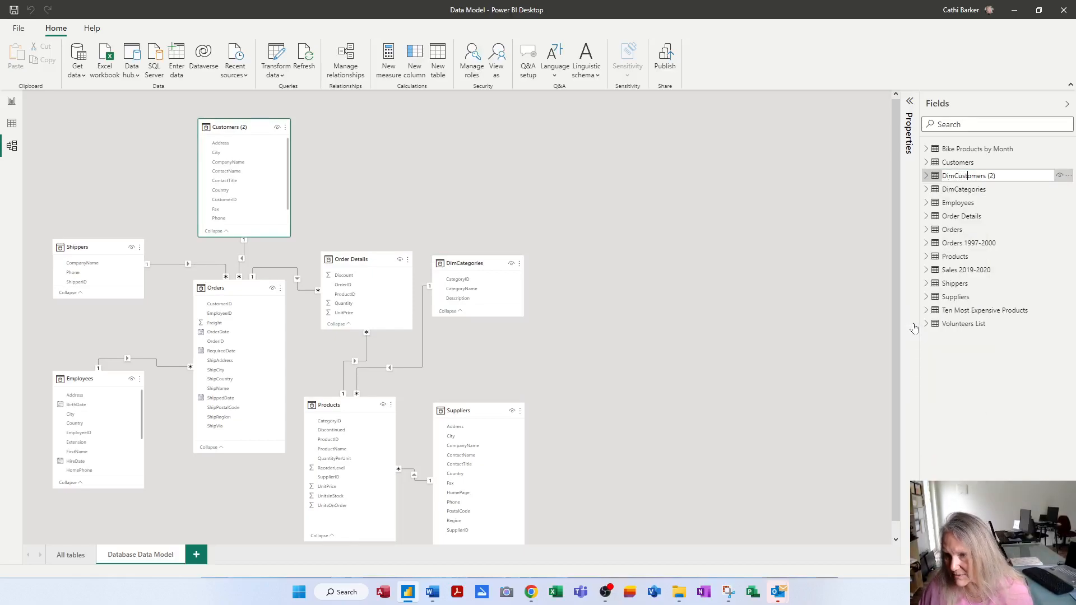
key("BackSpace")
key("BackSpace")
key("BackSpace")
key("BackSpace")
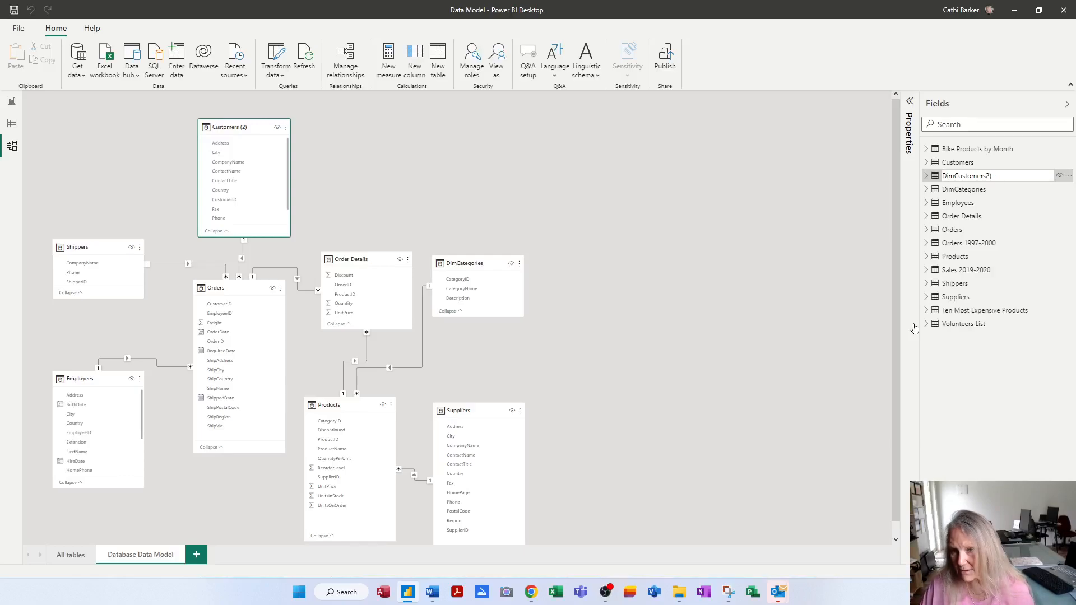
key("Return")
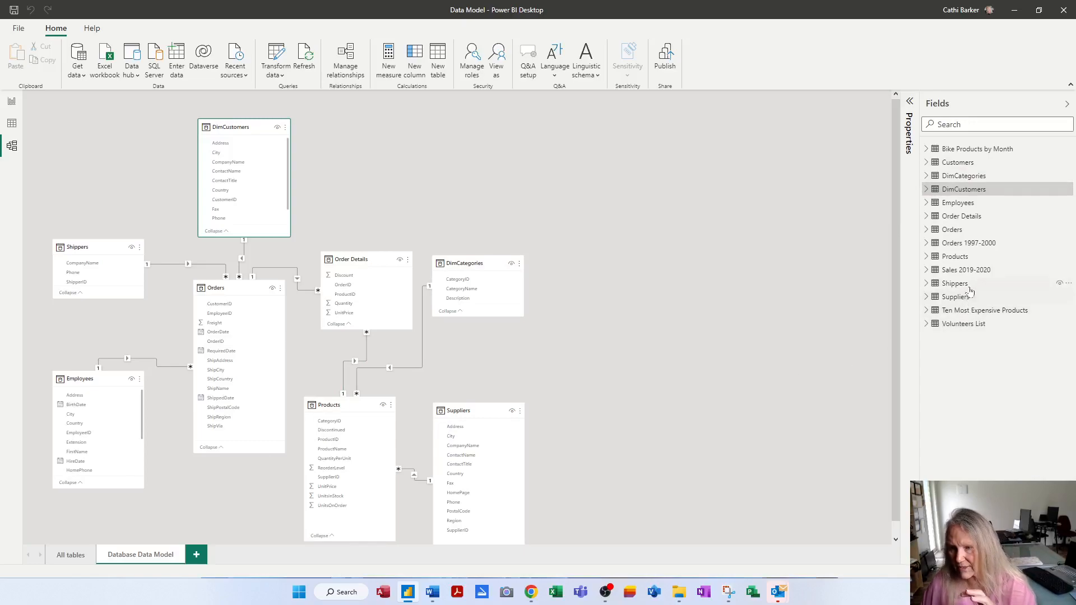
Step: Rename the Shippers table as DimShippers
left_click(967, 285)
key("F2")
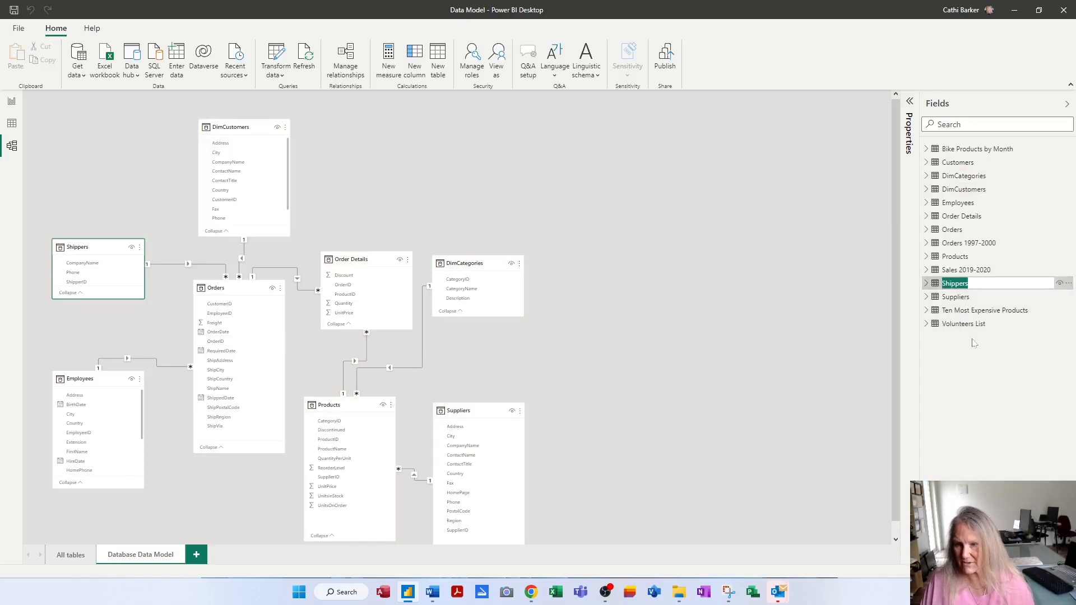
type("Dim")
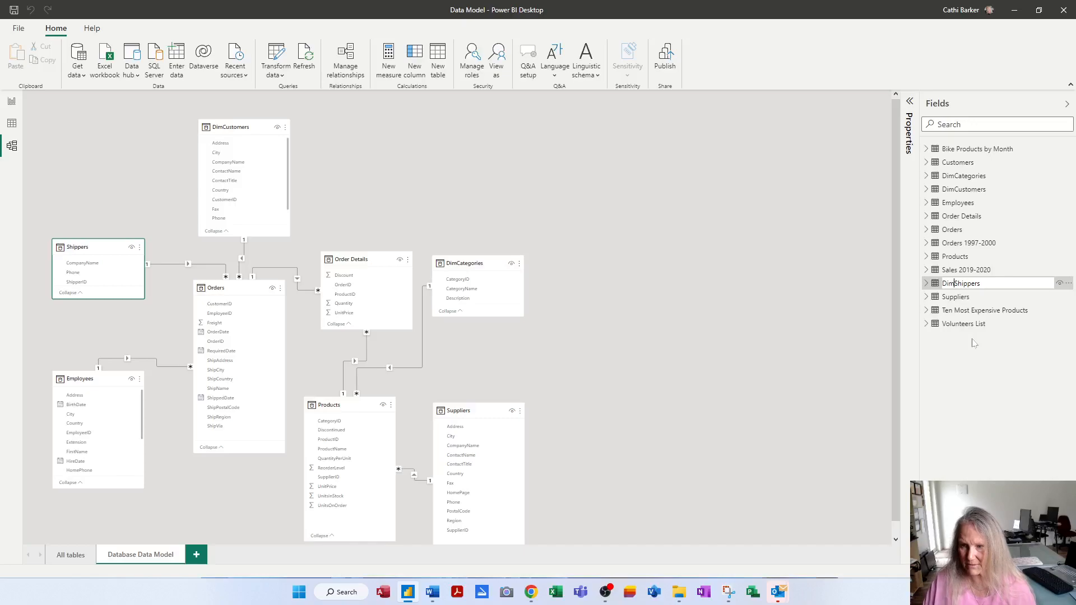
key("Return")
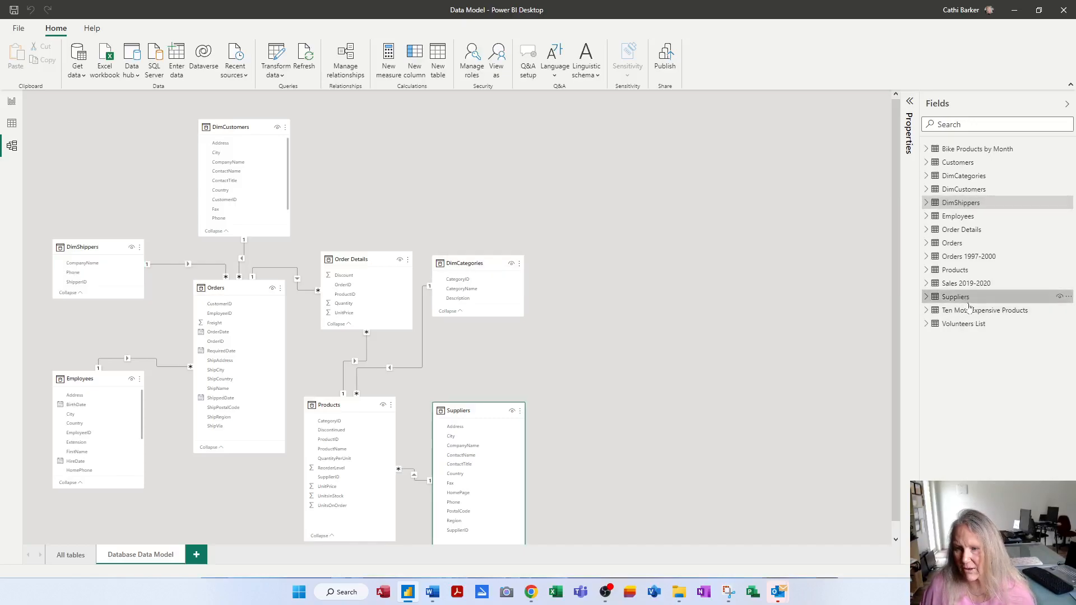
Step: Rename the Suppliers table as DimSuppliers
left_click(963, 299)
key("F2")
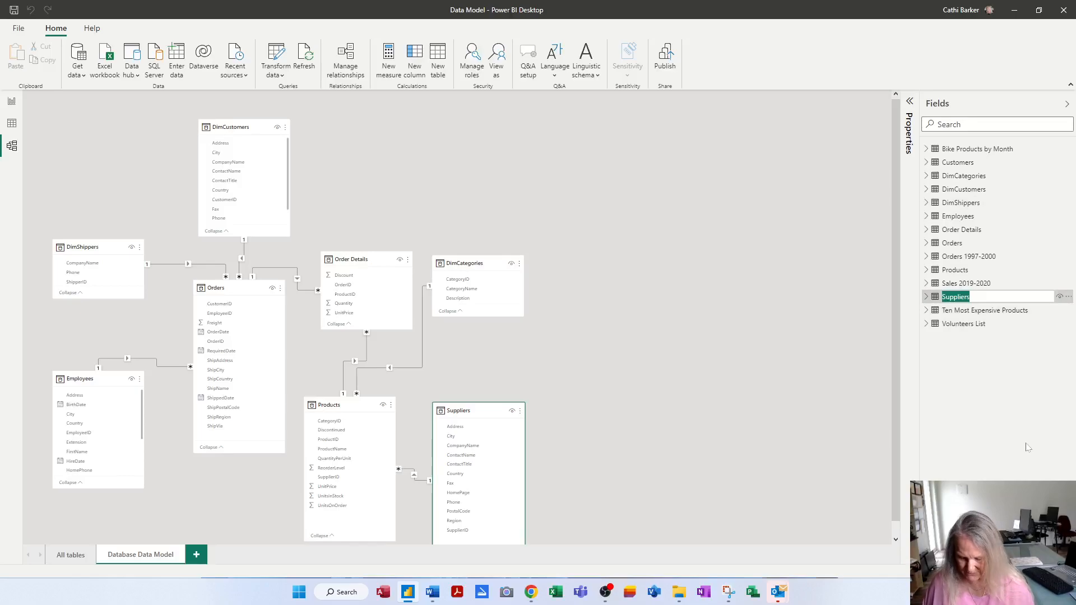
key("Home")
type("Dim")
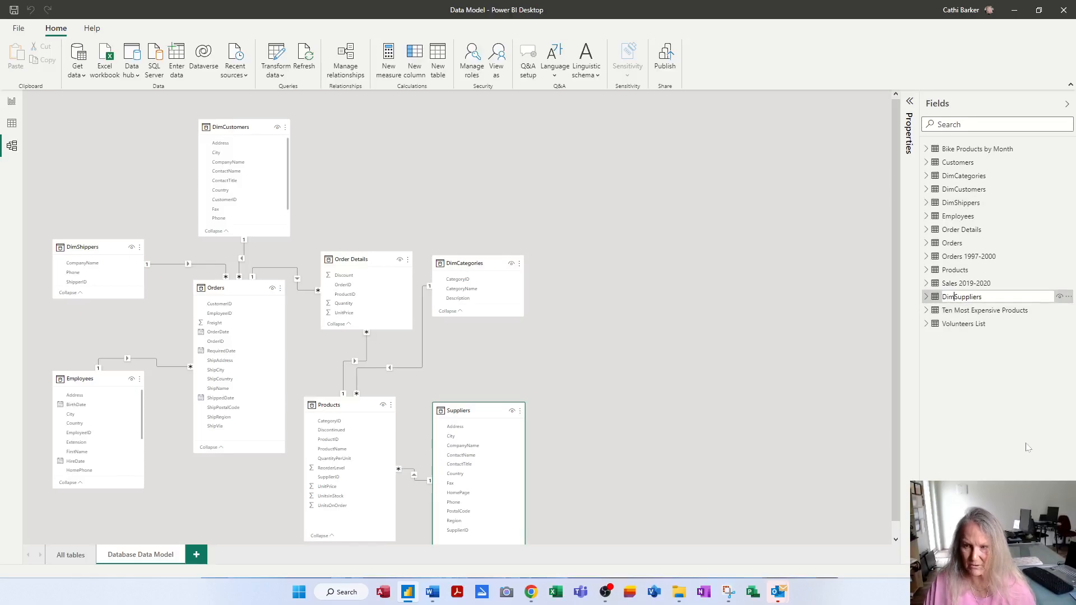
key("Return")
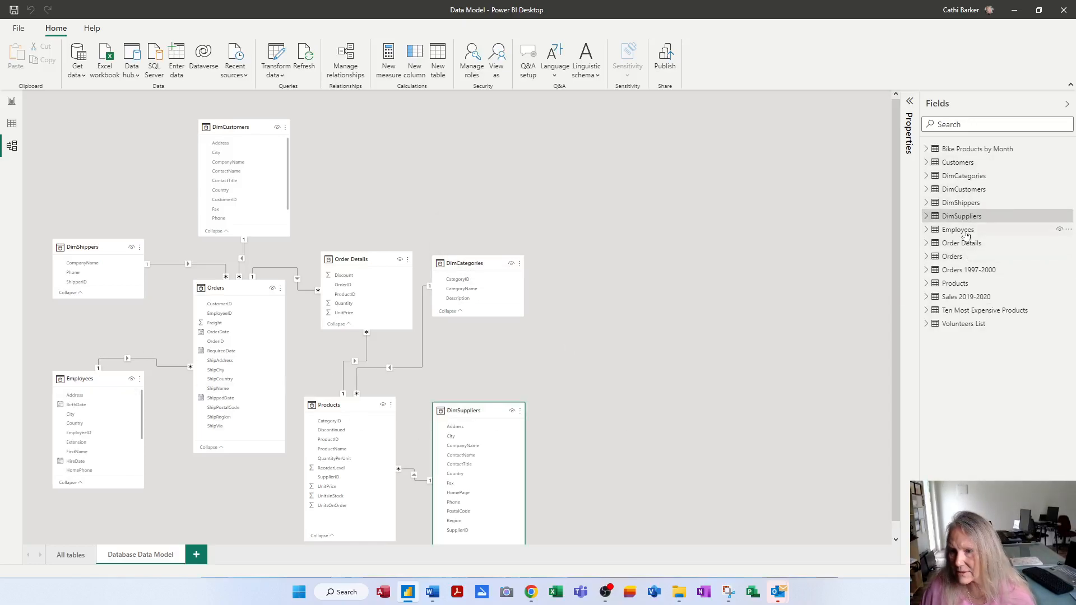
Step: Rename the Employees table as DimEmployees
left_click(967, 232)
double_click(967, 232)
key("Home")
type("Dim")
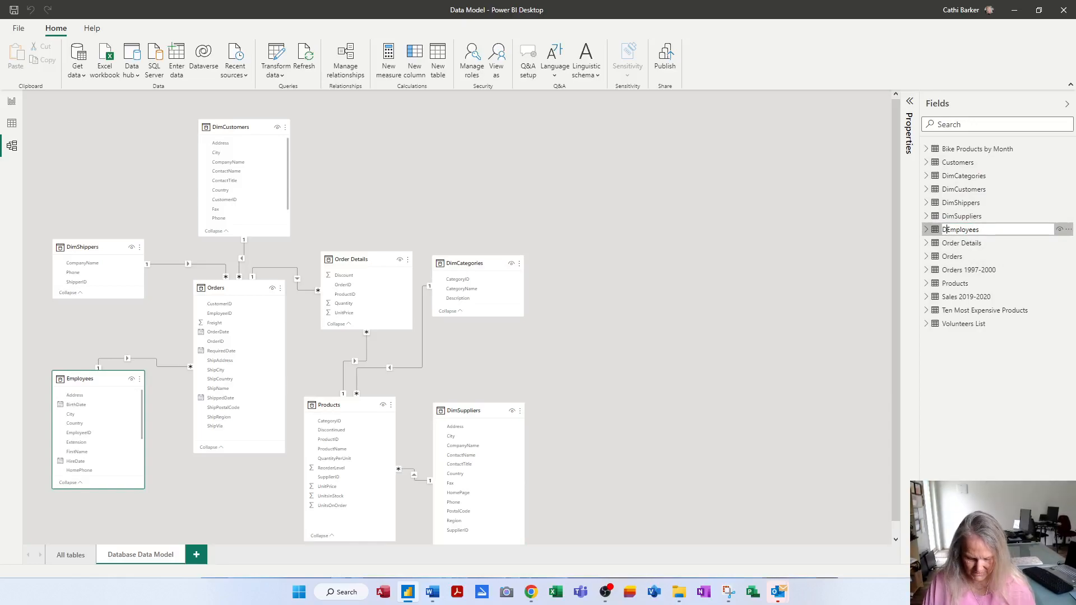
key("Return")
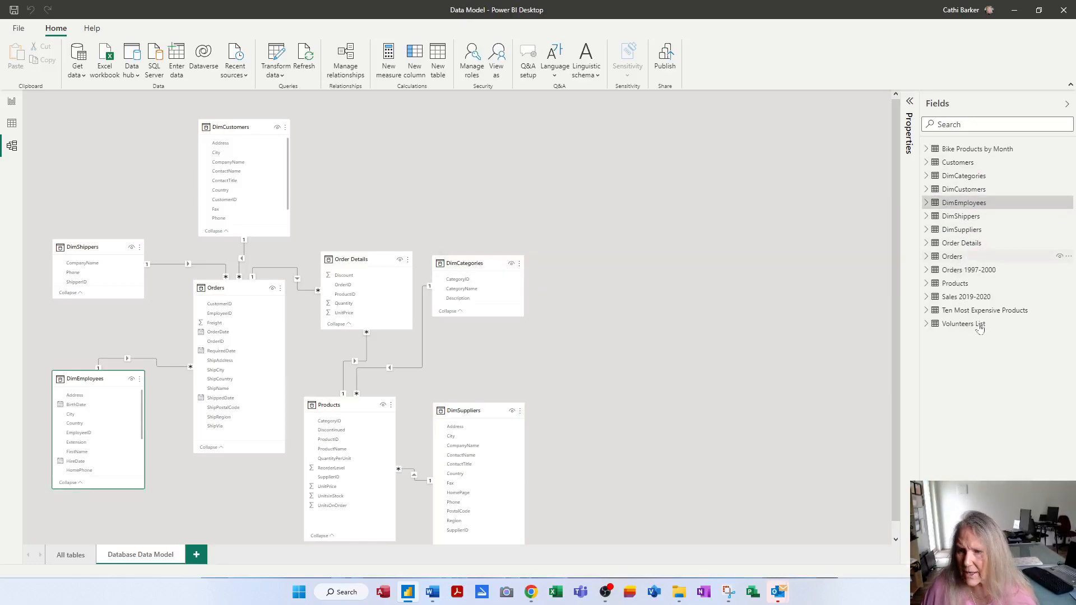
Step: Rename the Products table as DimProducts
left_click(988, 287)
double_click(988, 287)
type("Dim")
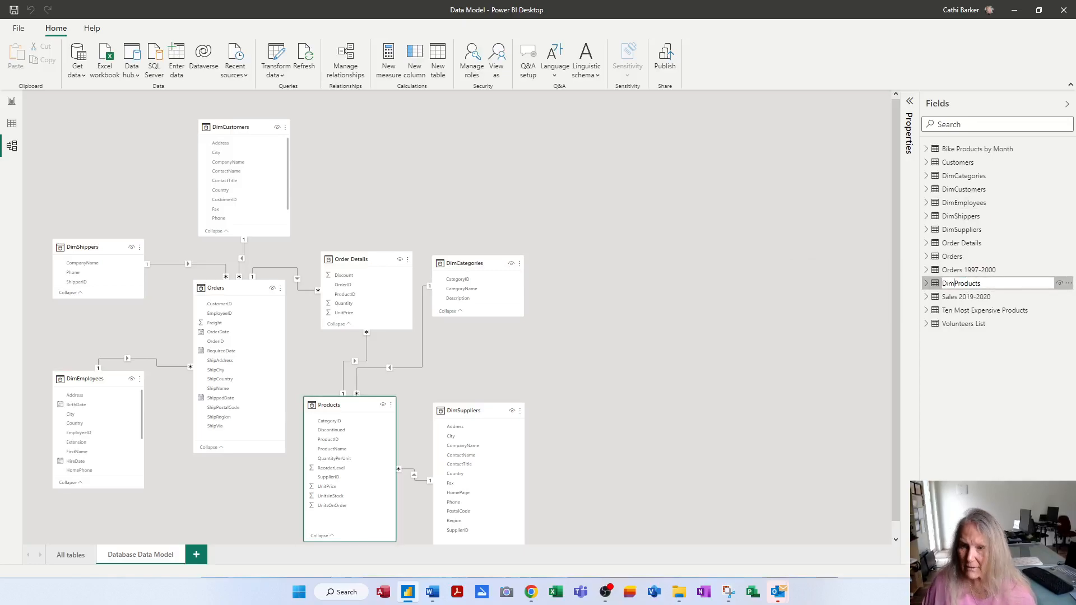
key("Return")
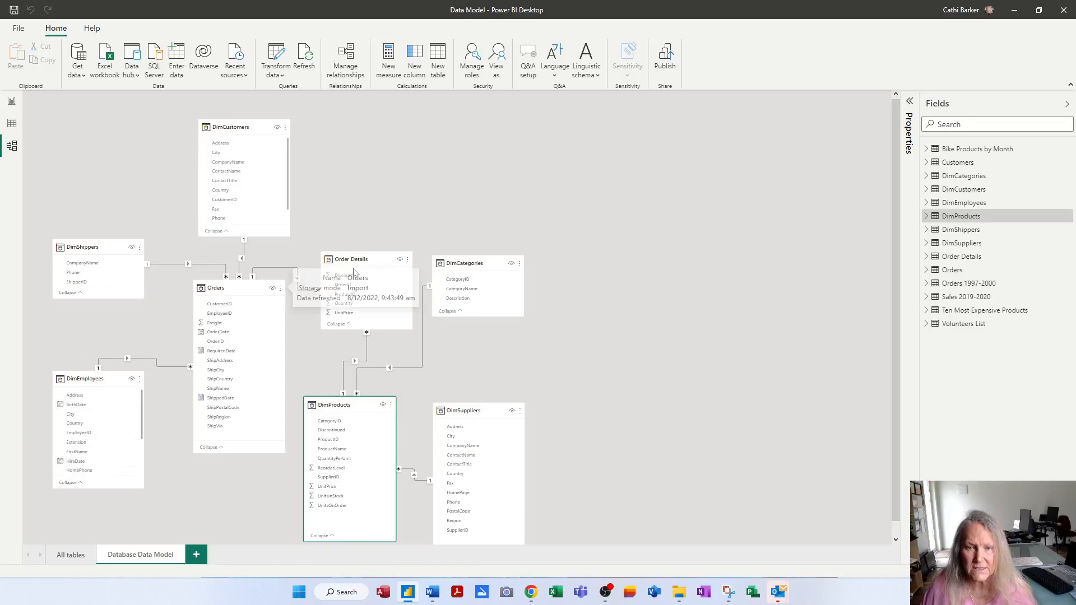
Step: Rename the Orders table as FactOrders
left_click(959, 273)
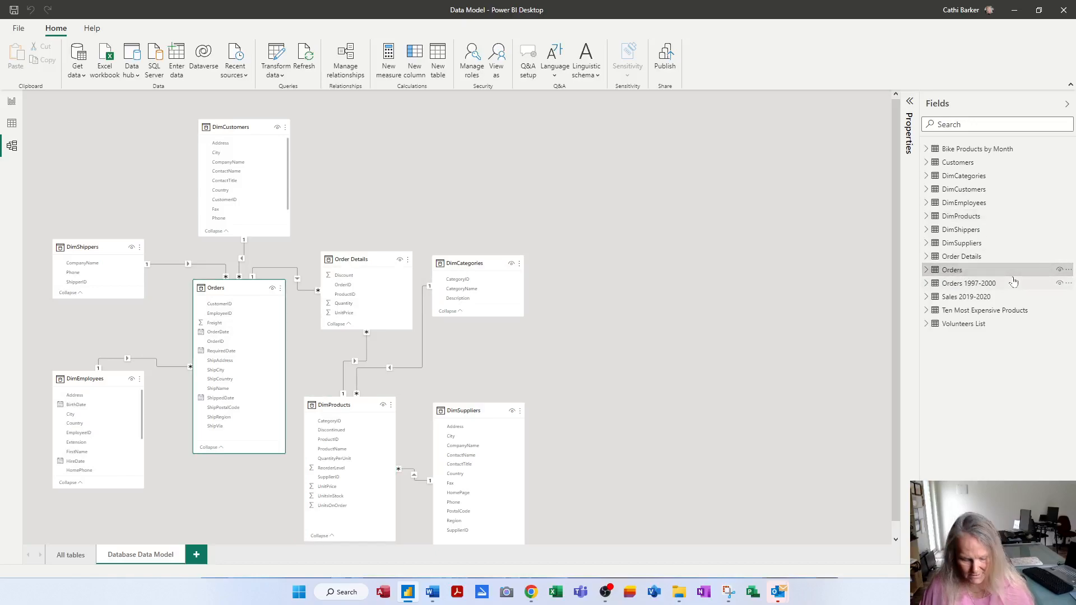
key("F2")
key("Home")
type("Fact")
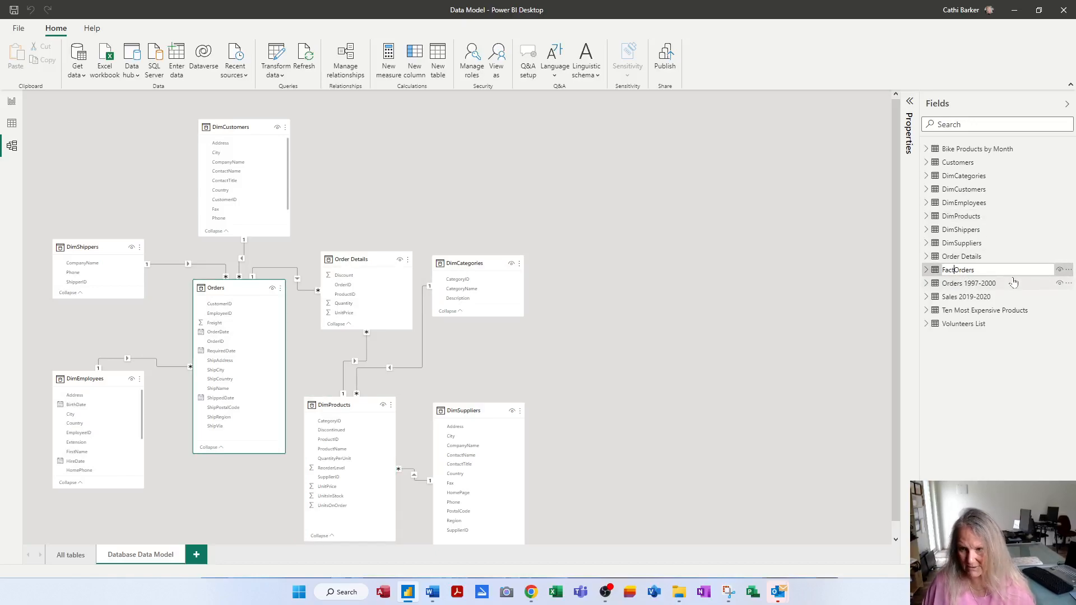
key("Return")
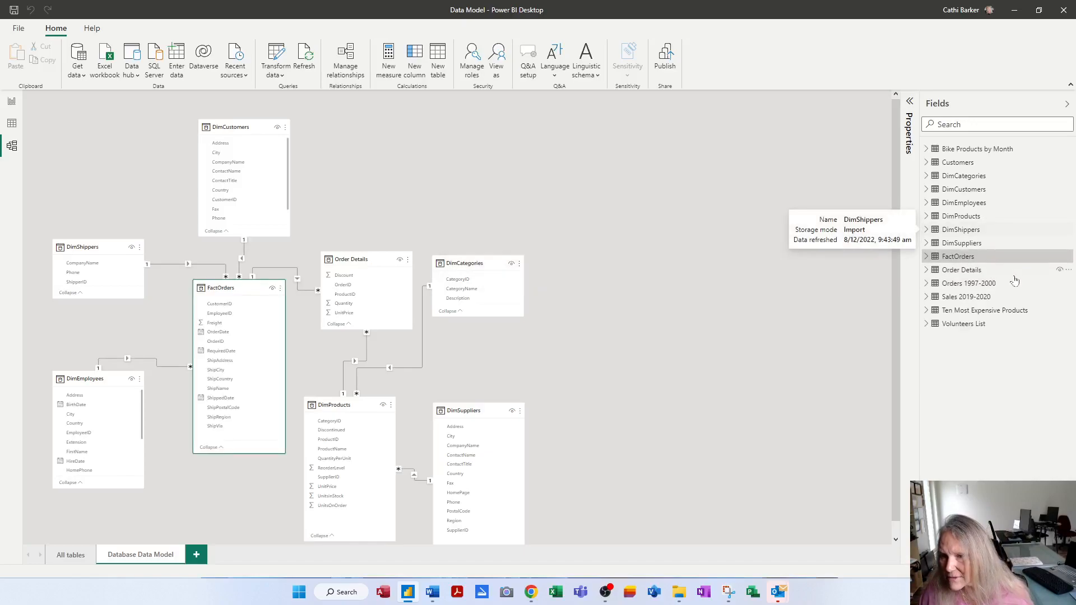
Step: Rename the Order Details table as FactOrderDetails, without any space in the name
left_click(964, 270)
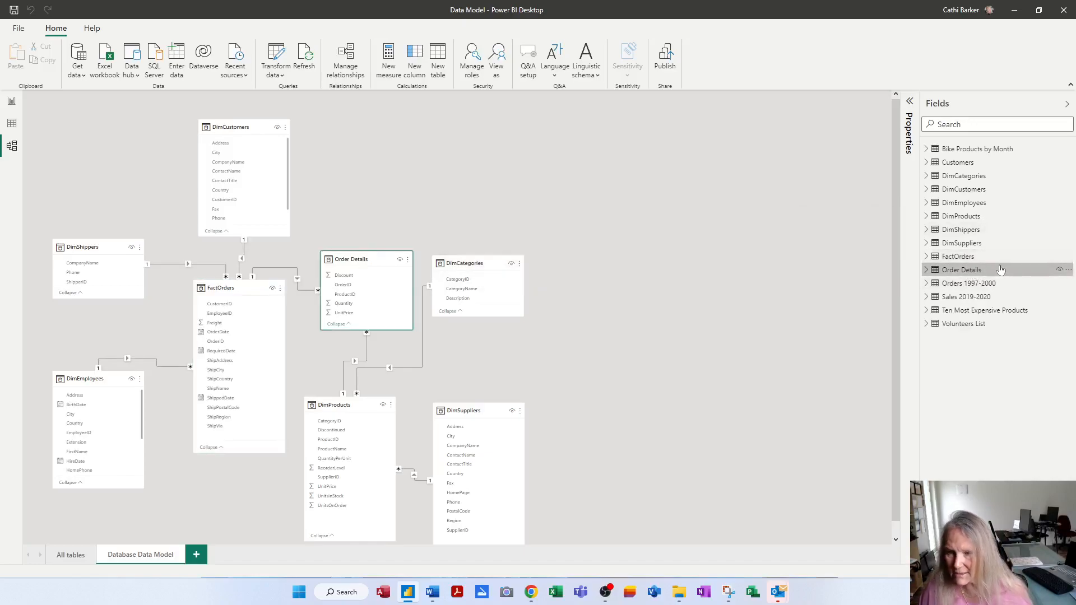
double_click(1006, 271)
key("Home")
type("Fact")
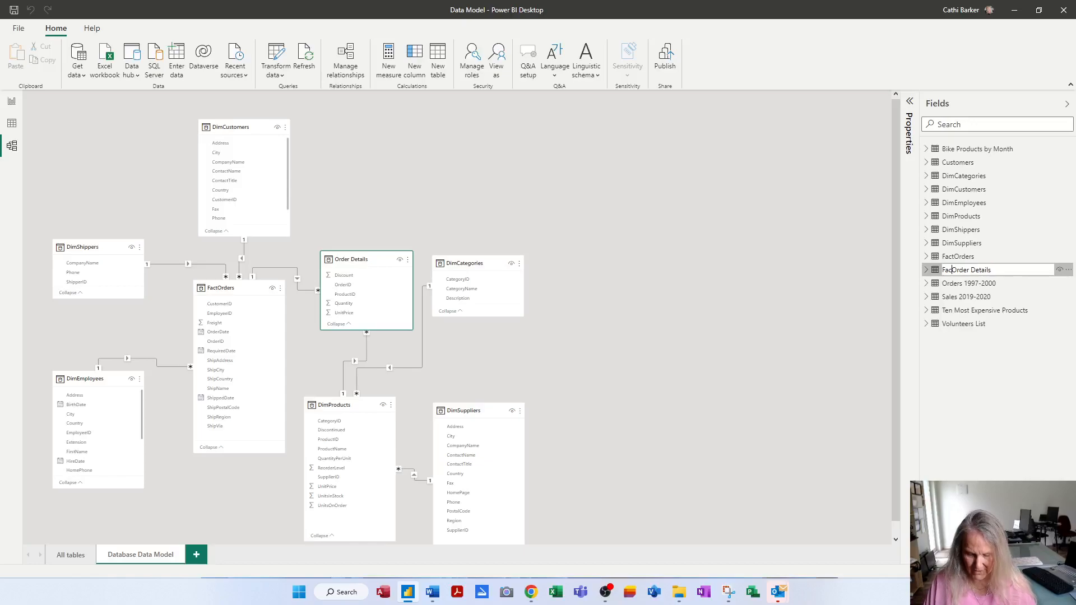
key("Return")
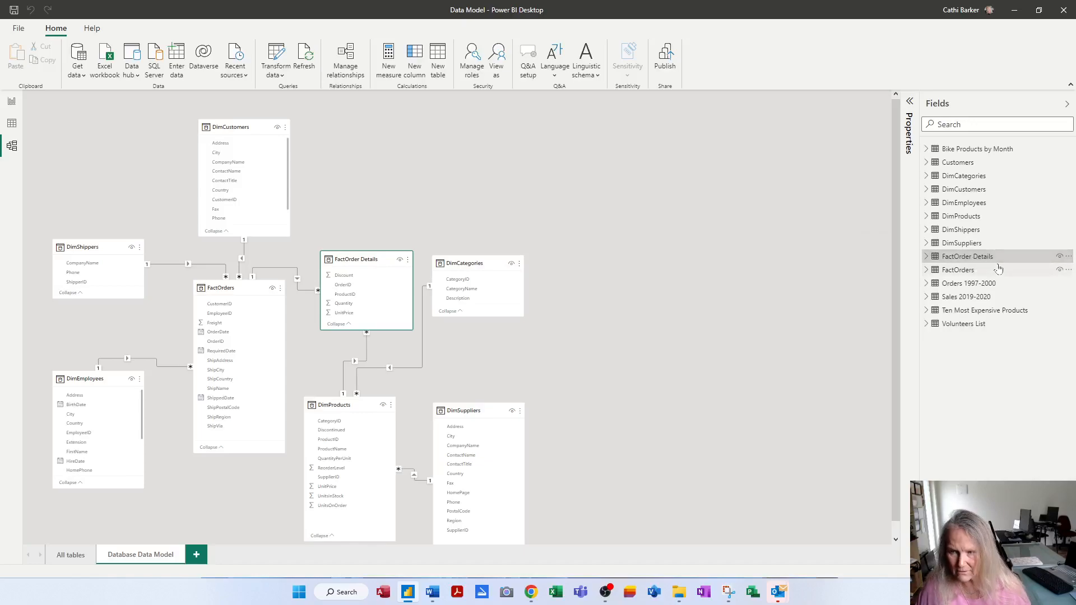
double_click(981, 261)
left_click(973, 257)
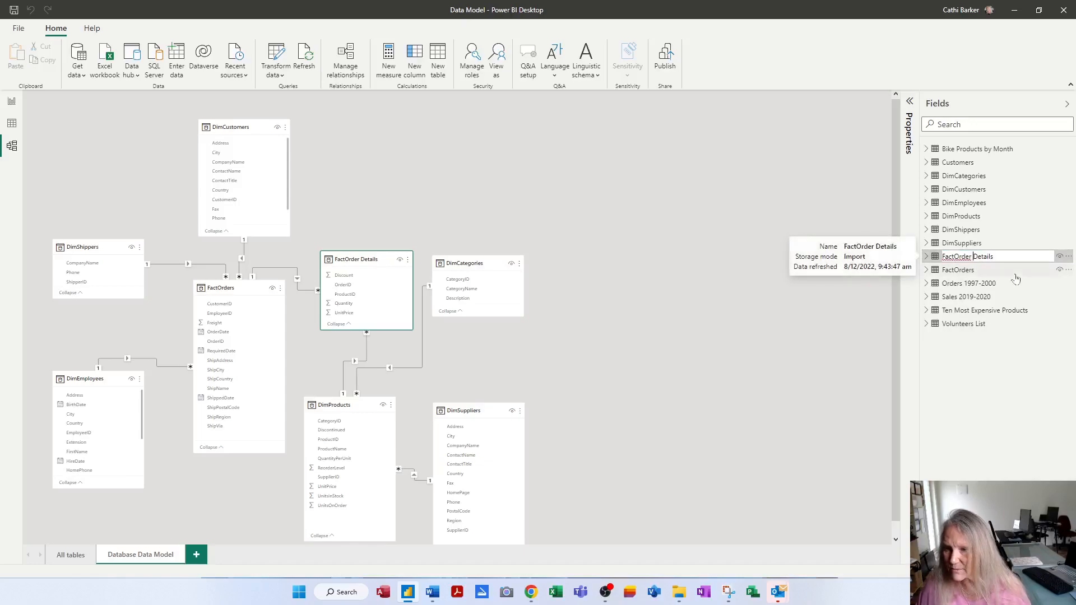
key("BackSpace")
key("Return")
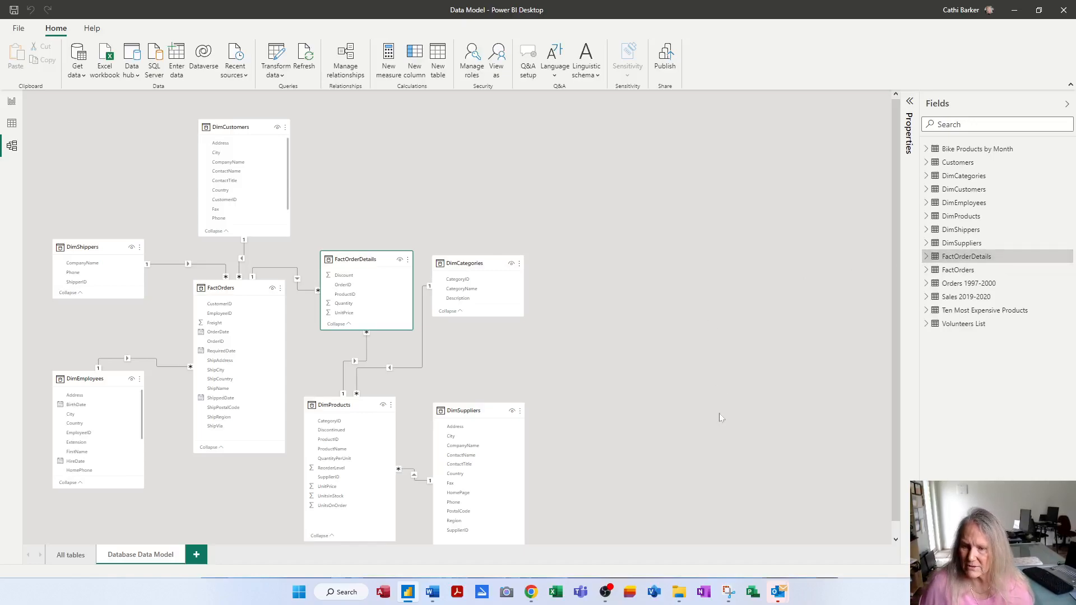
scroll(657, 398, "up", 2)
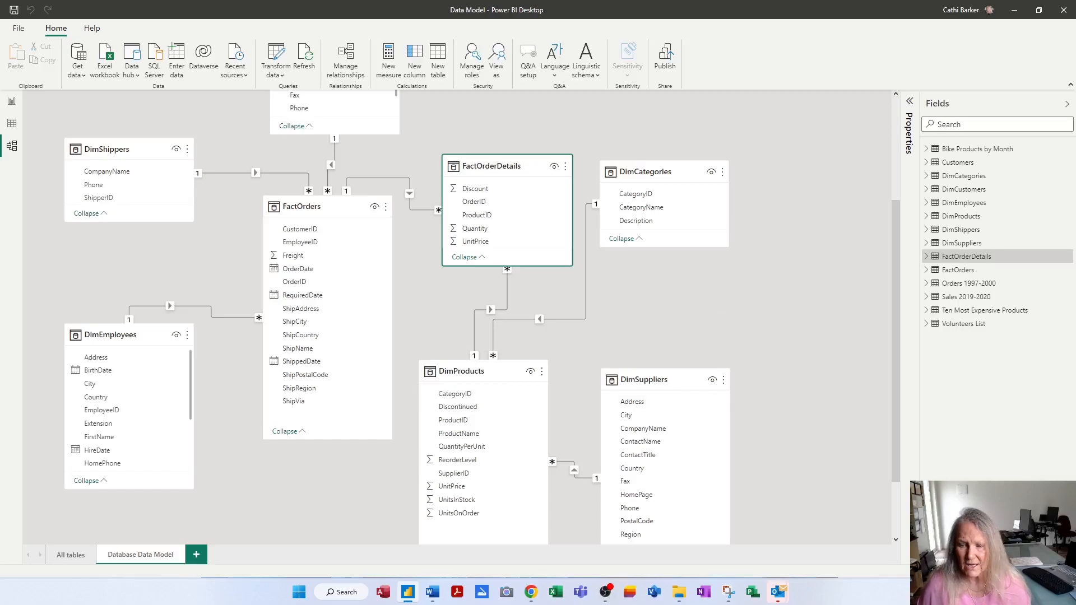
Step: Move DimCategories, DimSuppliers and DimCustomers into an upper row of the model diagram, in that order from left to right
left_click(1006, 572)
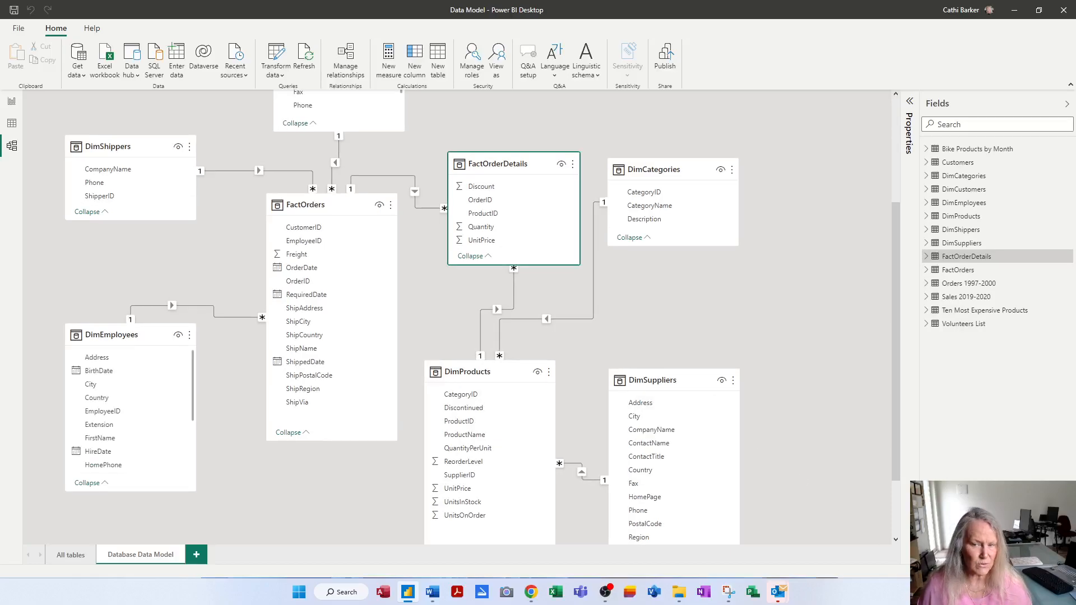
scroll(802, 465, "up", 3)
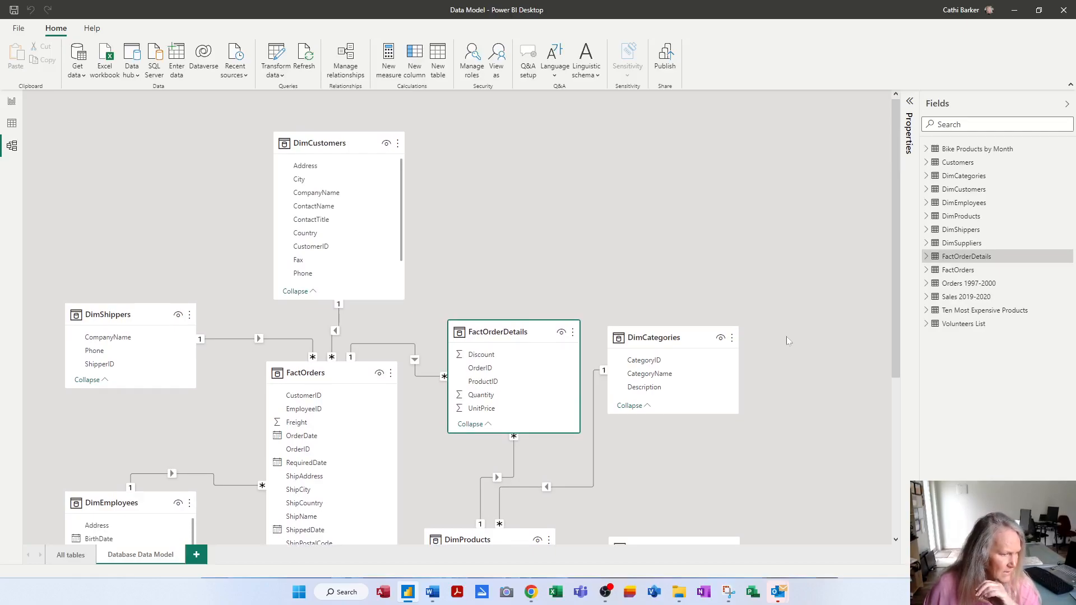
scroll(784, 354, "down", 5)
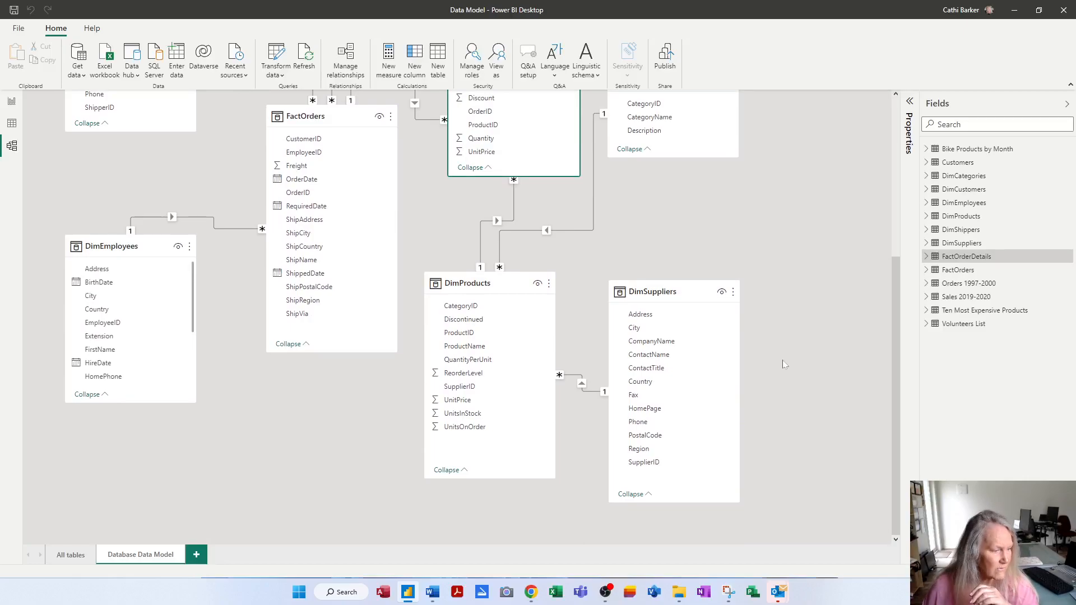
scroll(782, 365, "up", 5)
left_click_drag(663, 340, 178, 134)
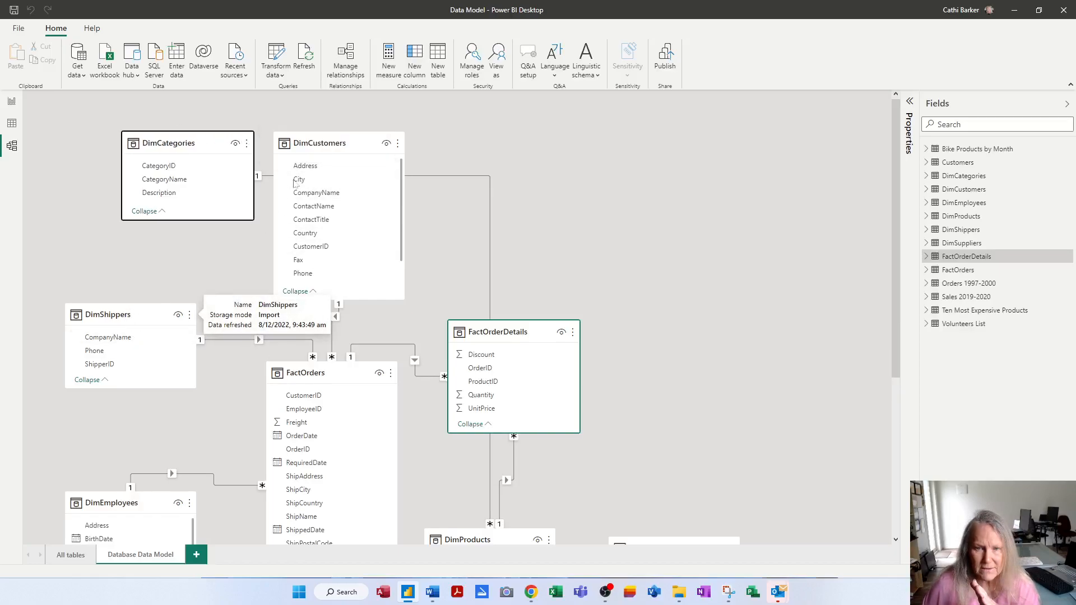
left_click_drag(339, 143, 675, 159)
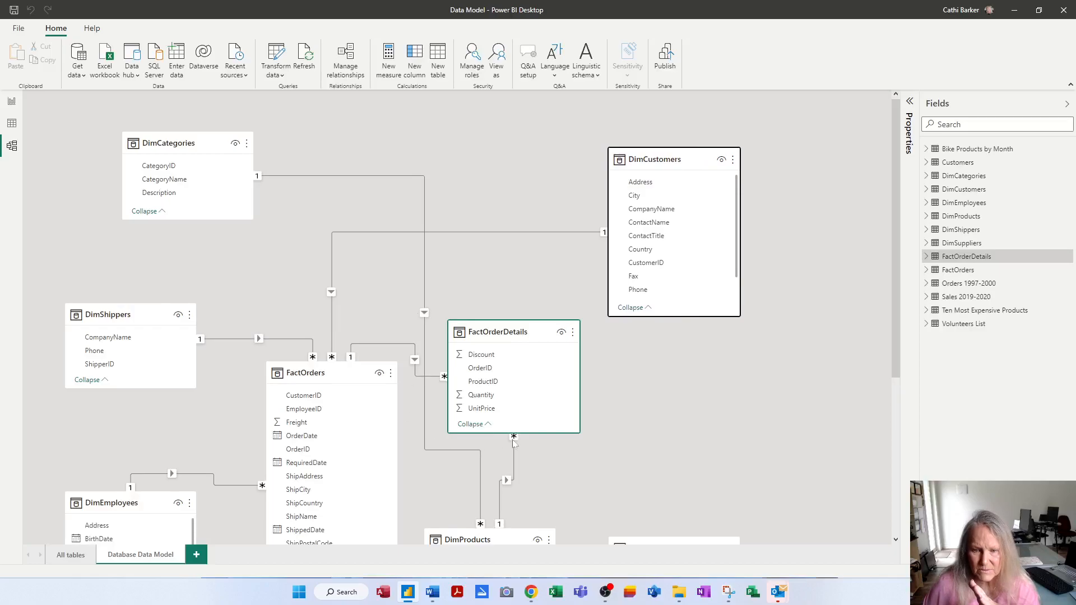
scroll(510, 443, "down", 3)
left_click_drag(628, 418, 338, 21)
scroll(493, 244, "up", 3)
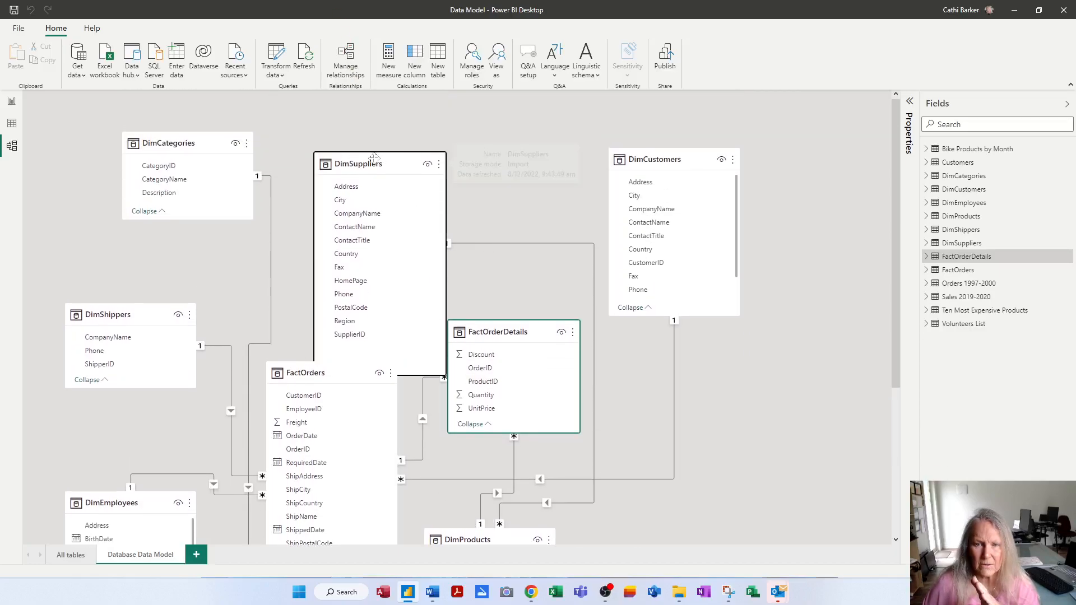
left_click_drag(374, 157, 337, 136)
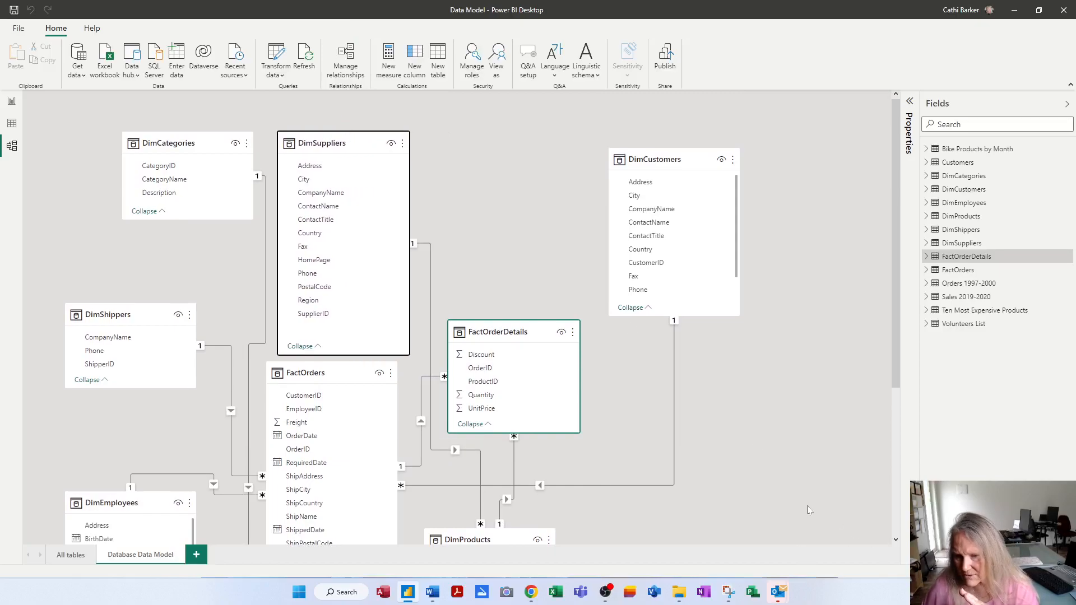
Step: Arrange DimCategories and DimSuppliers in an upper row, with DimShippers, DimCustomers, DimEmployees and DimProducts side by side in a row beneath
scroll(752, 445, "down", 3)
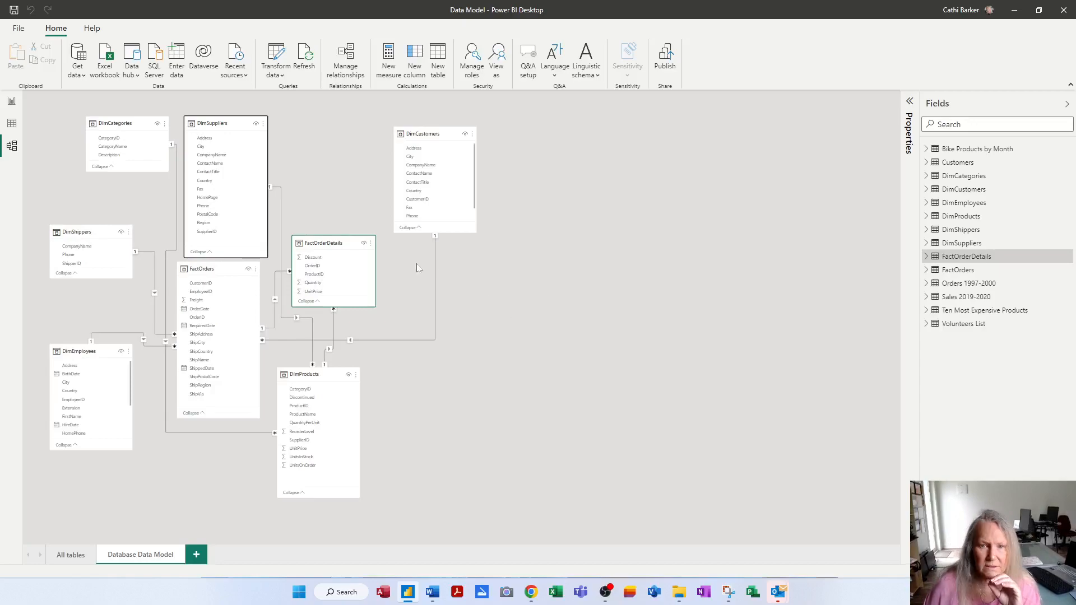
left_click_drag(235, 123, 349, 123)
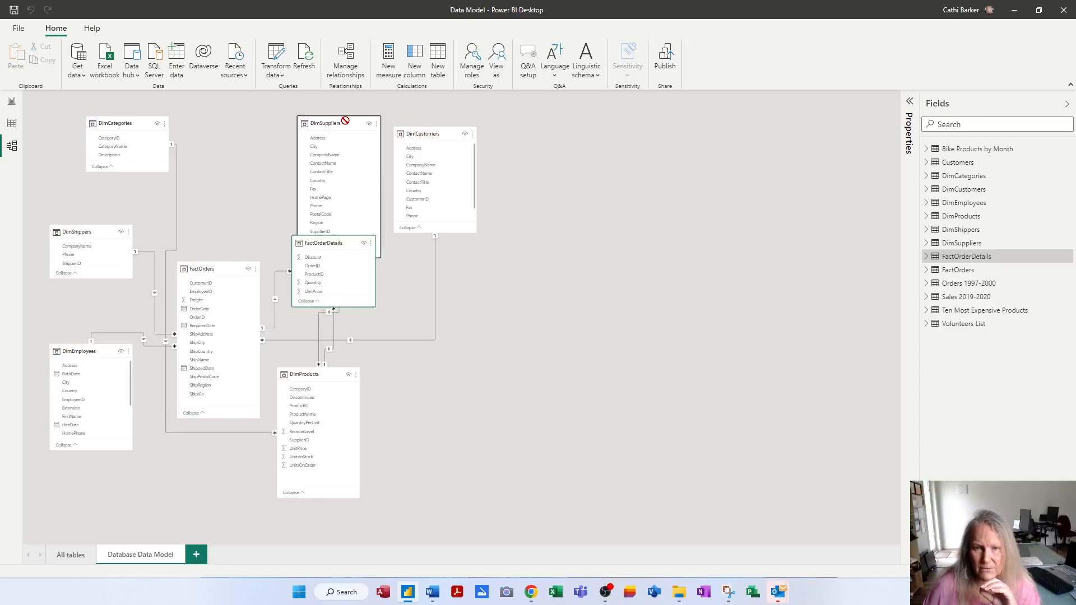
left_click_drag(131, 120, 247, 124)
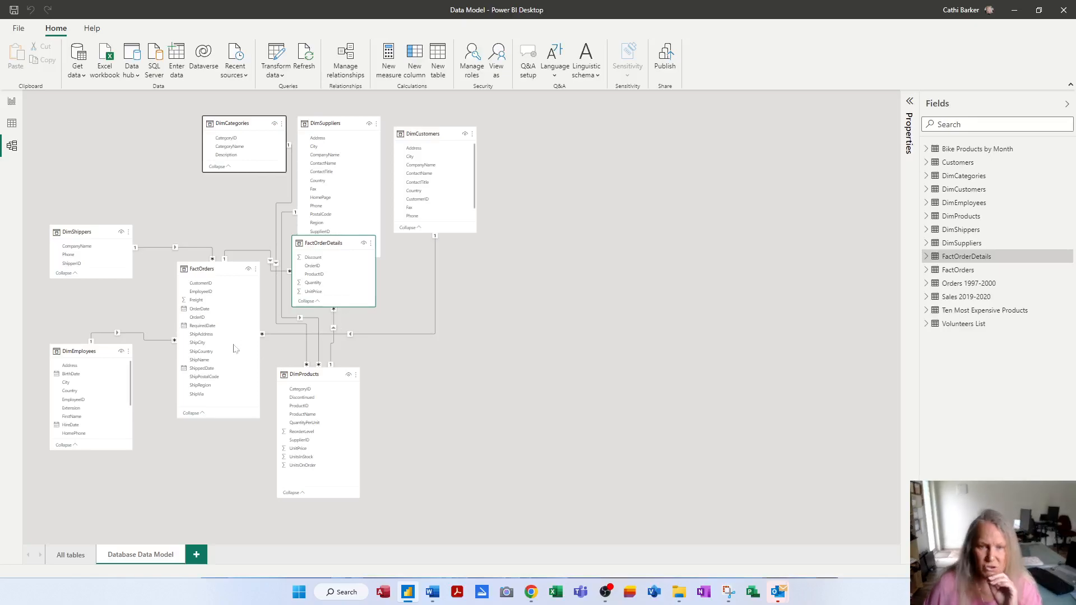
left_click(95, 230)
left_click_drag(96, 230, 96, 225)
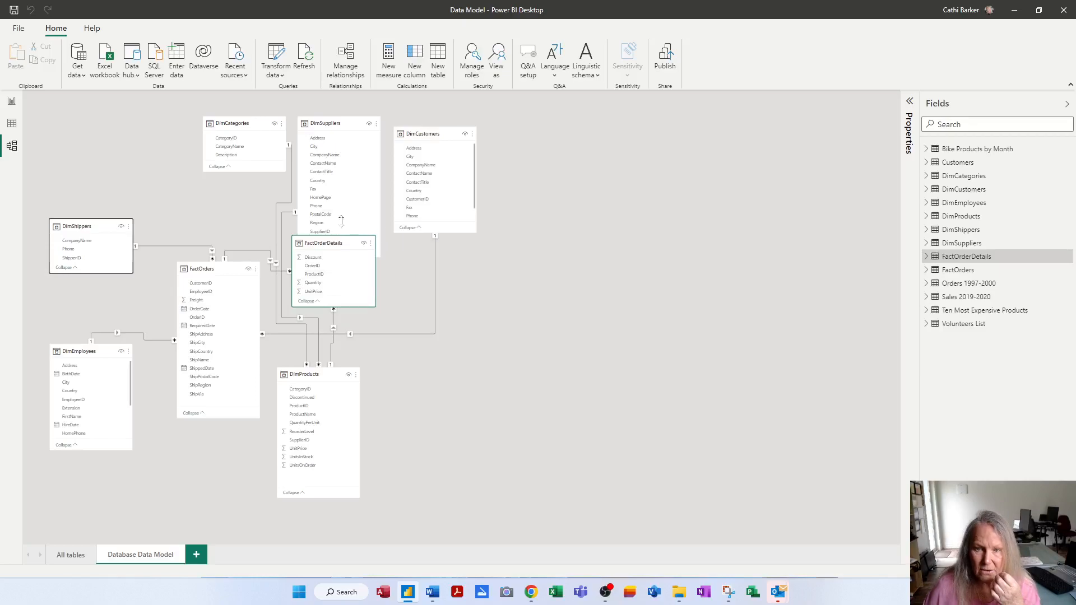
left_click_drag(429, 131, 184, 225)
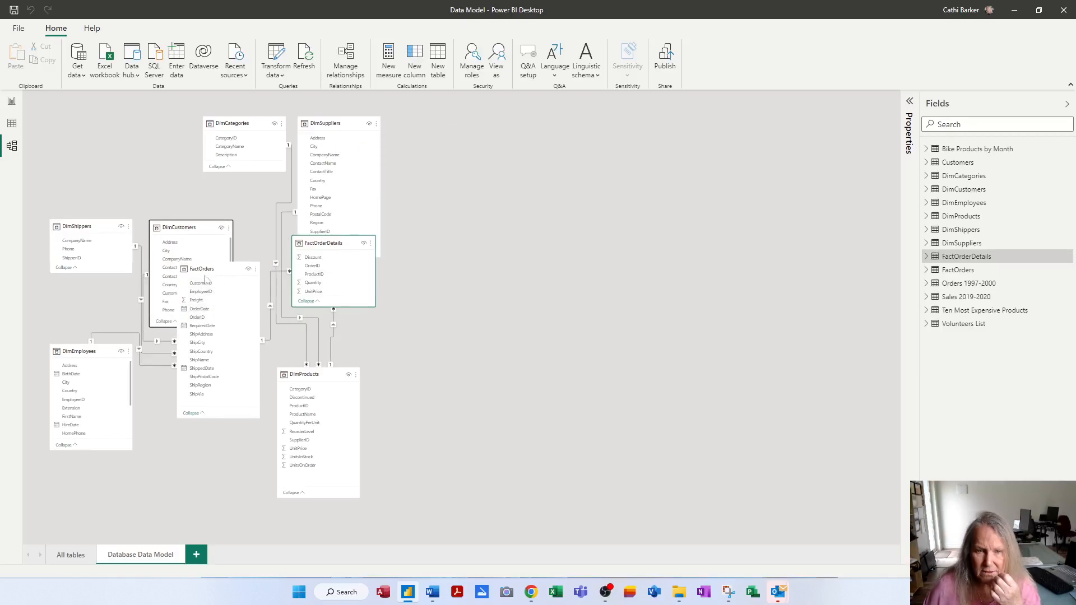
left_click_drag(79, 351, 272, 232)
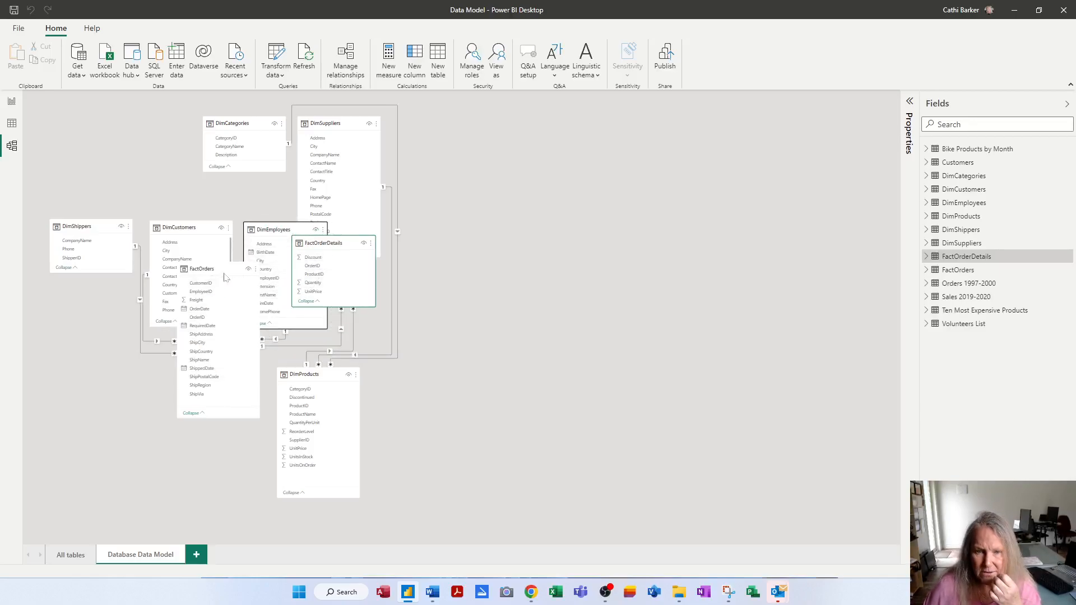
left_click_drag(305, 374, 376, 230)
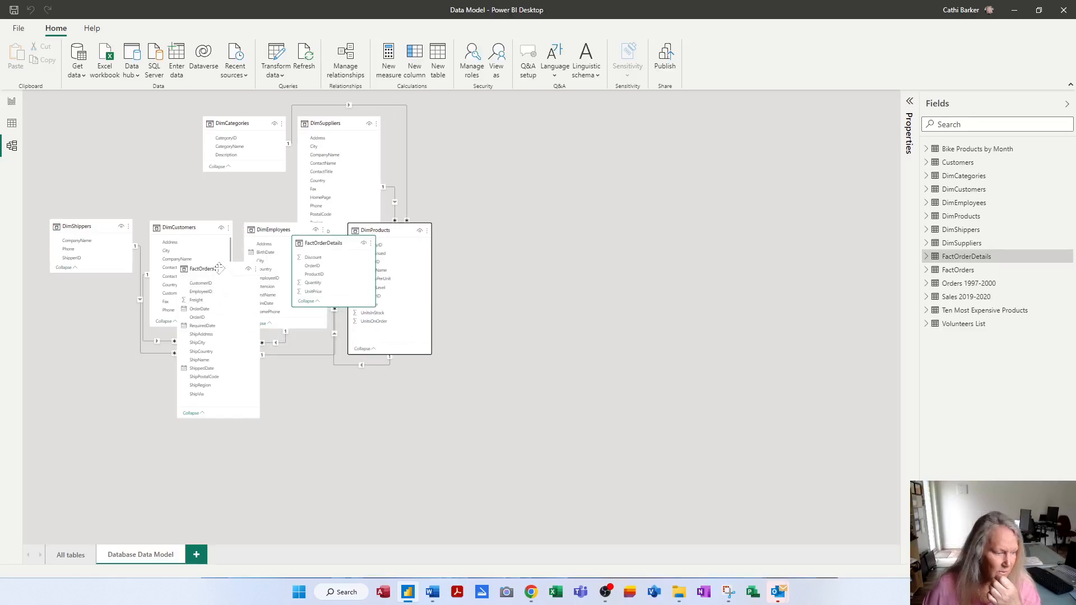
Step: Place FactOrders and FactOrderDetails below the dimension tables, and lower the DimShippers, DimCustomers, DimEmployees and DimProducts row to line up above them
left_click_drag(221, 272, 49, 391)
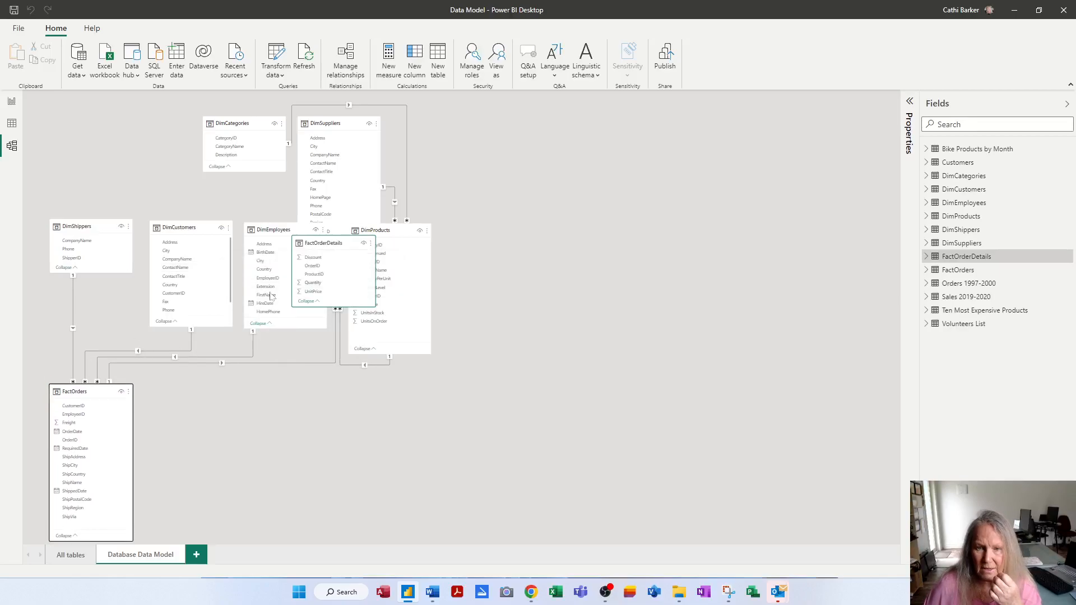
left_click_drag(339, 247, 293, 408)
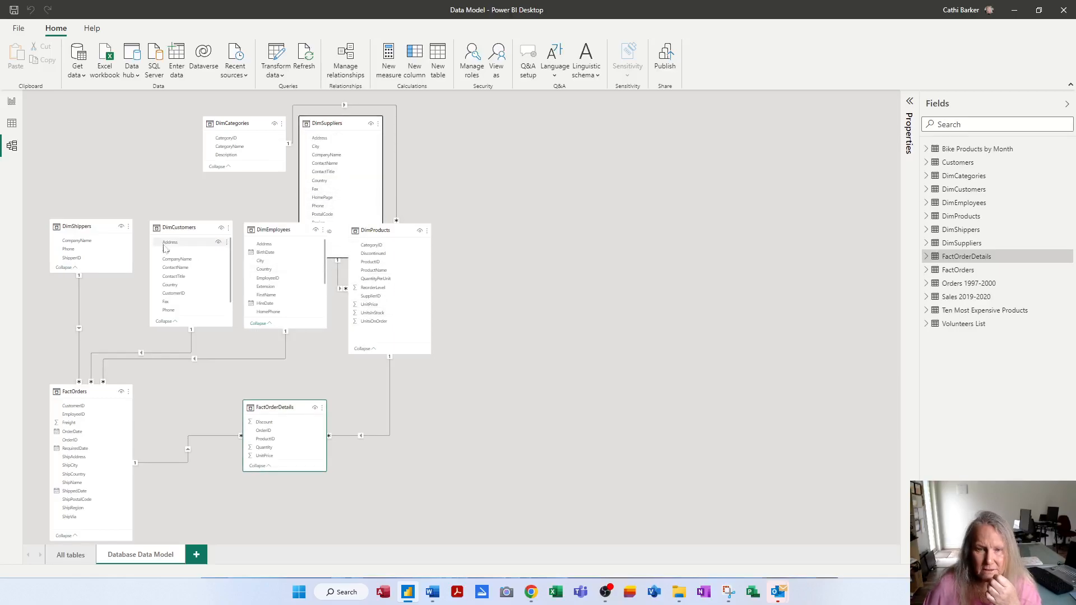
left_click_drag(102, 234, 101, 250)
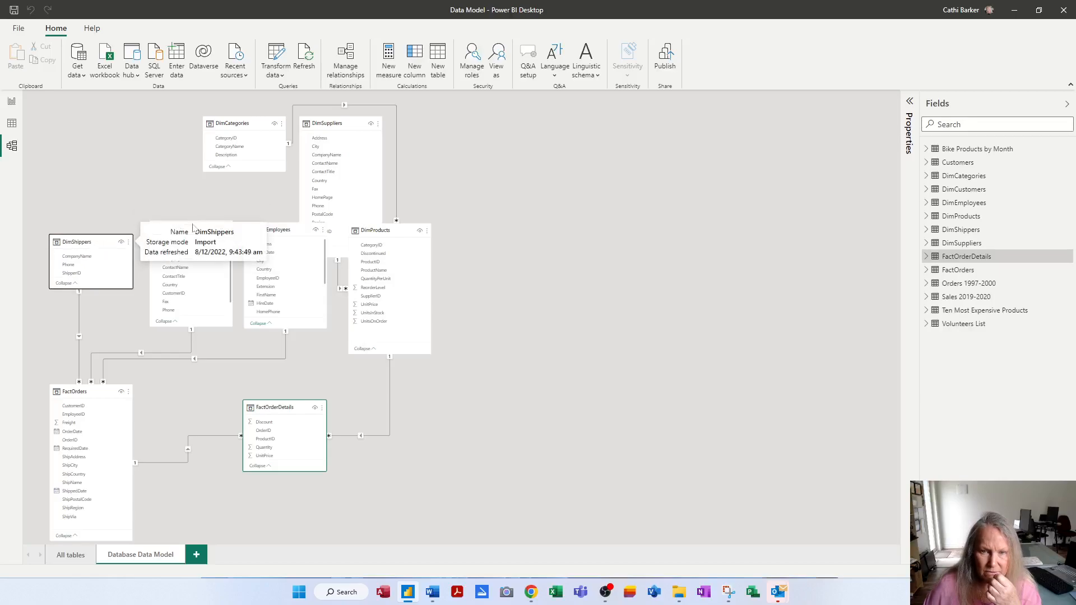
left_click_drag(406, 235, 404, 274)
left_click_drag(287, 231, 287, 273)
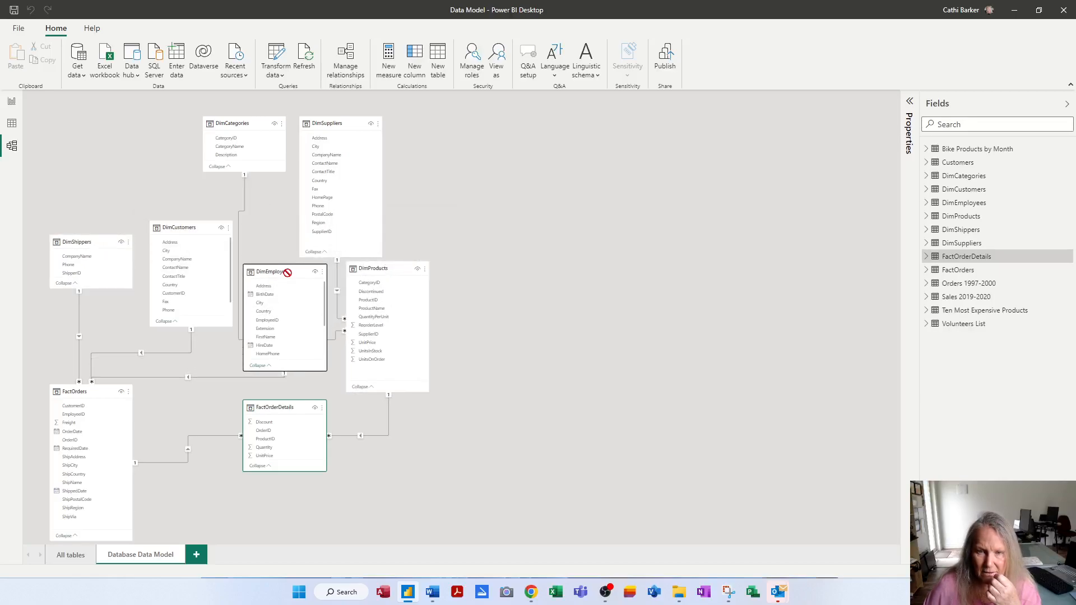
left_click(203, 229)
left_click_drag(203, 228, 203, 274)
left_click_drag(100, 245, 101, 277)
left_click_drag(88, 386, 89, 397)
left_click(521, 233)
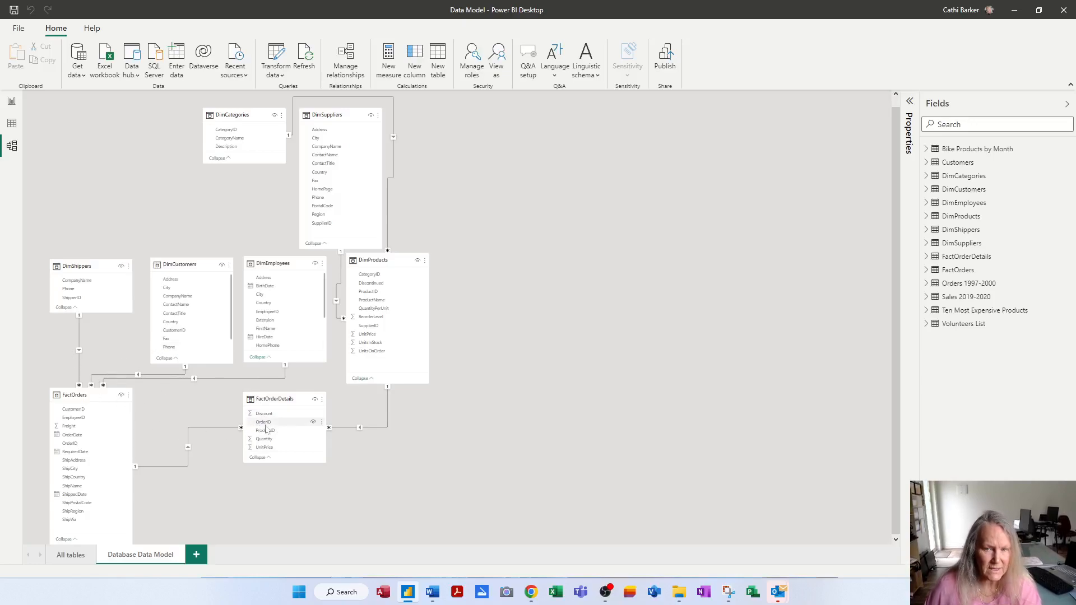
Step: Swap the two upper tables so DimSuppliers sits above DimEmployees and DimCategories sits above DimProducts
scroll(504, 404, "up", 1)
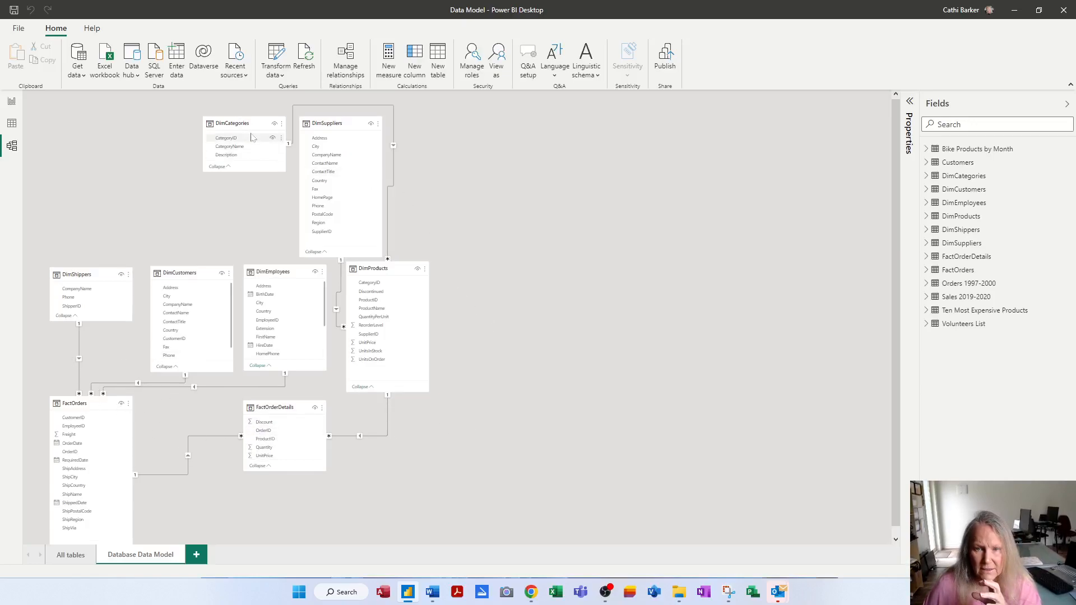
left_click_drag(247, 122, 464, 123)
left_click_drag(317, 122, 261, 120)
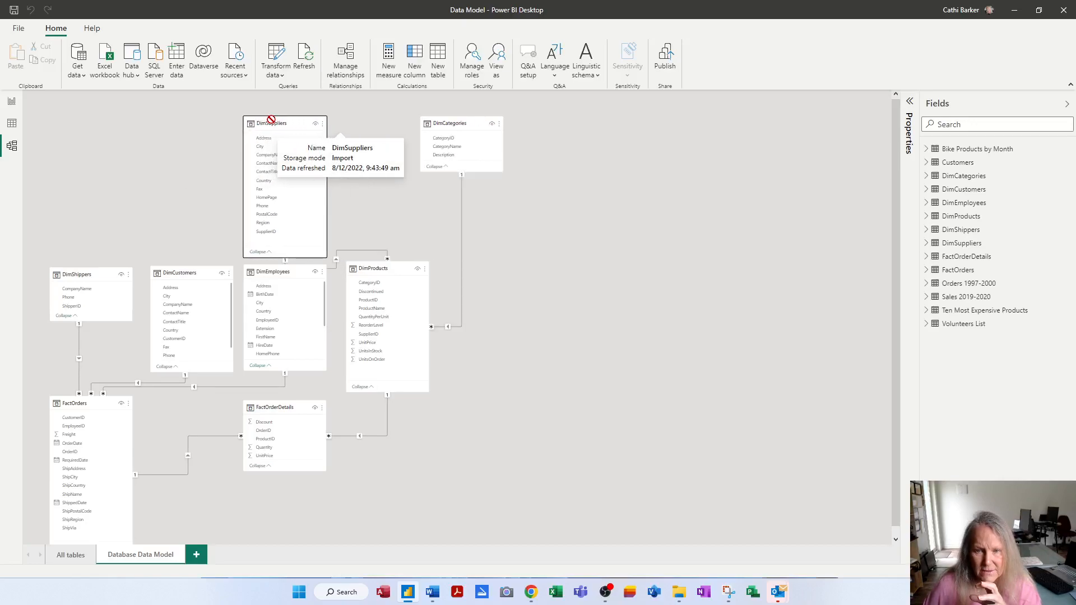
left_click_drag(463, 123, 407, 125)
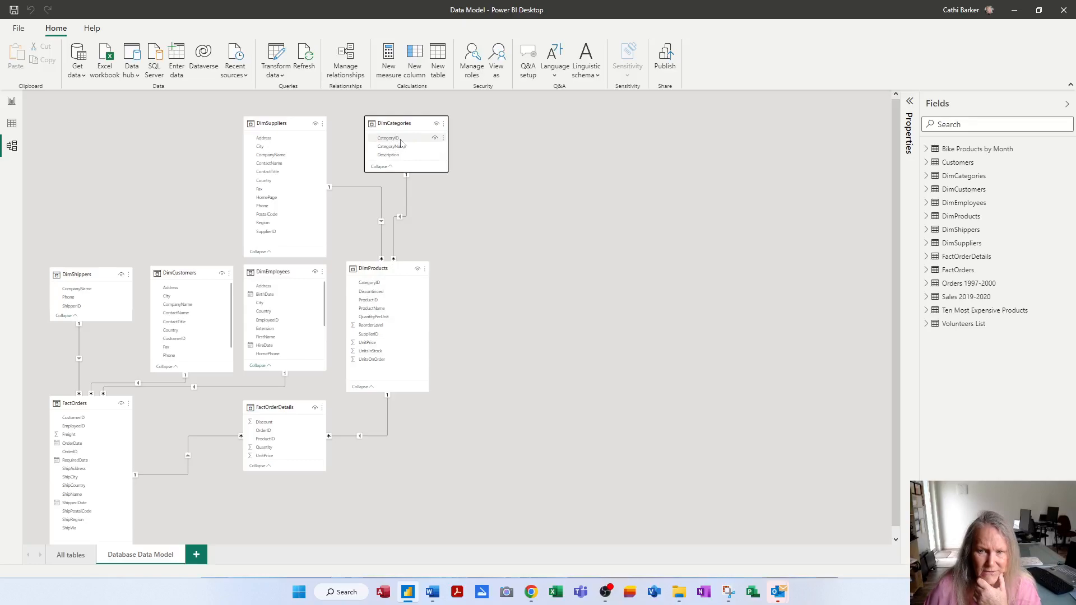
Step: Hide the CategoryID field of DimCategories from report view and check that table's field list in the report view
left_click(436, 140)
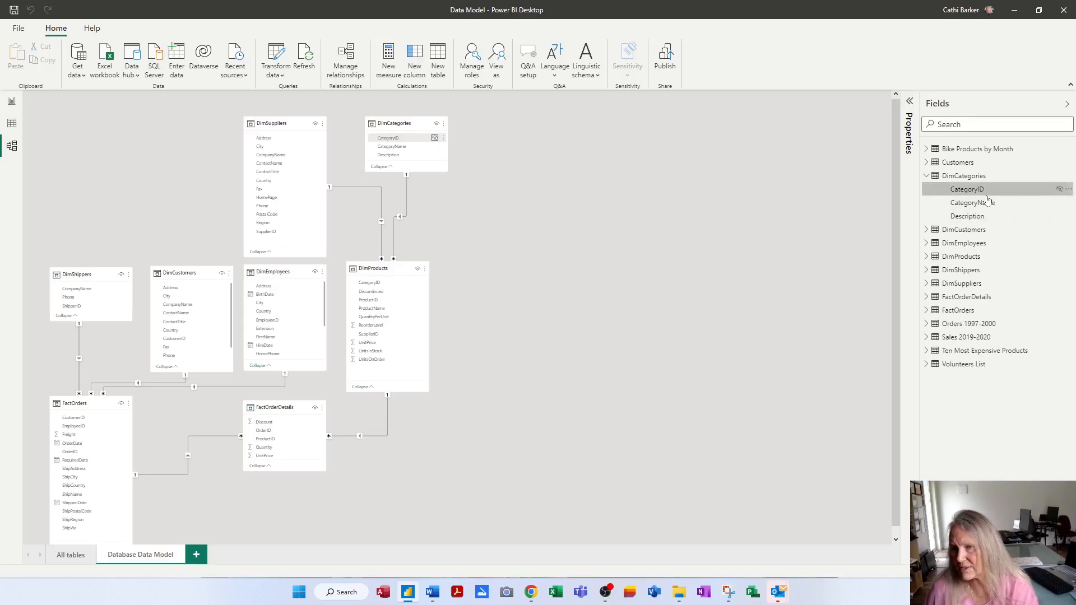
mouse_move(962, 179)
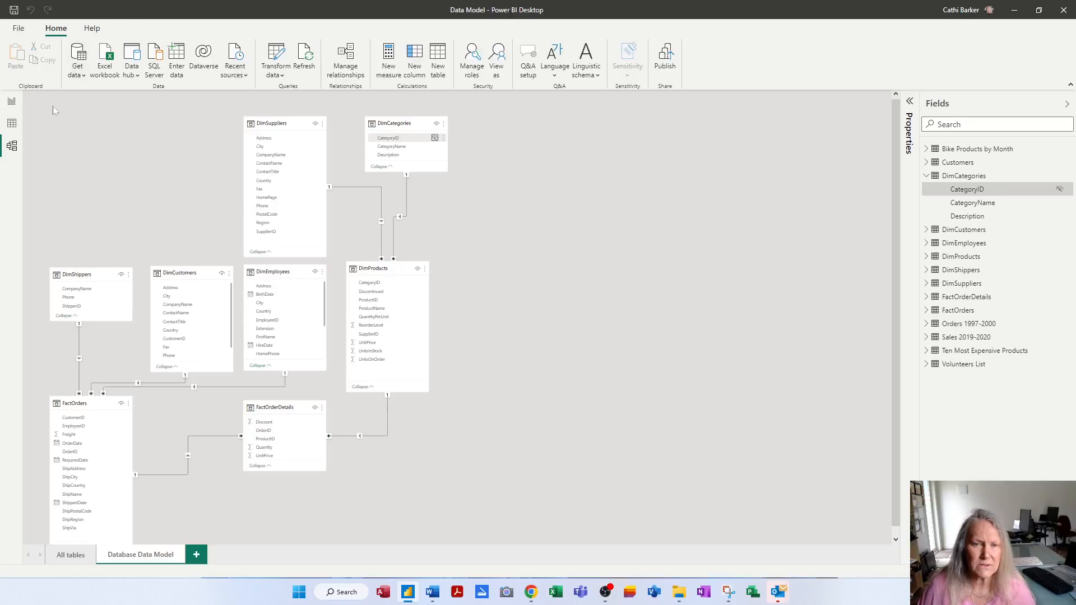
left_click(11, 103)
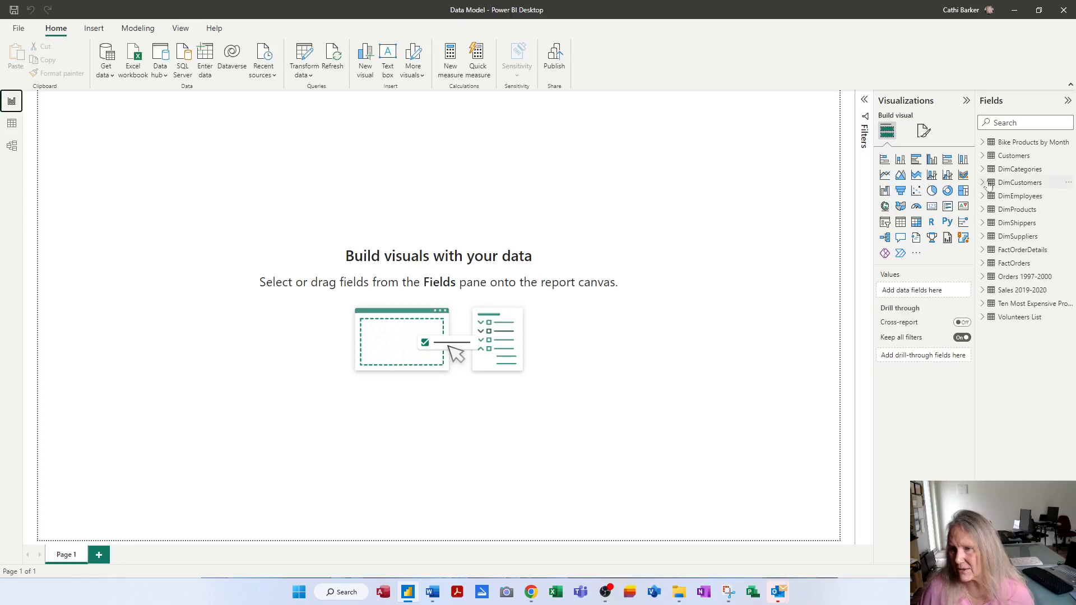
left_click(983, 169)
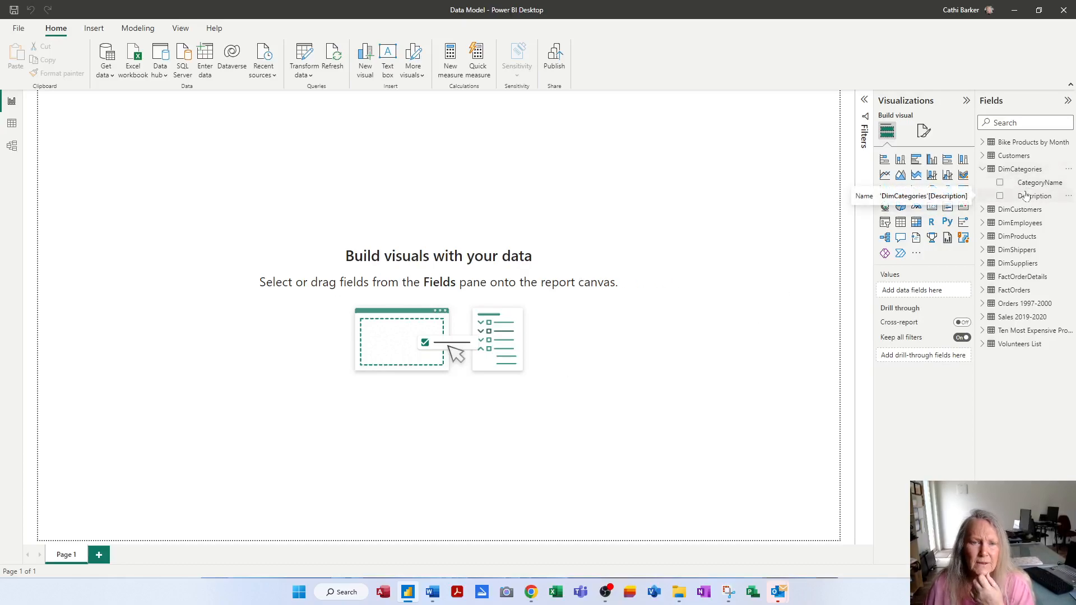
Step: Return to the model view and hide the Address, Fax, Phone, PostalCode and SupplierID fields of DimSuppliers from report view
left_click(11, 151)
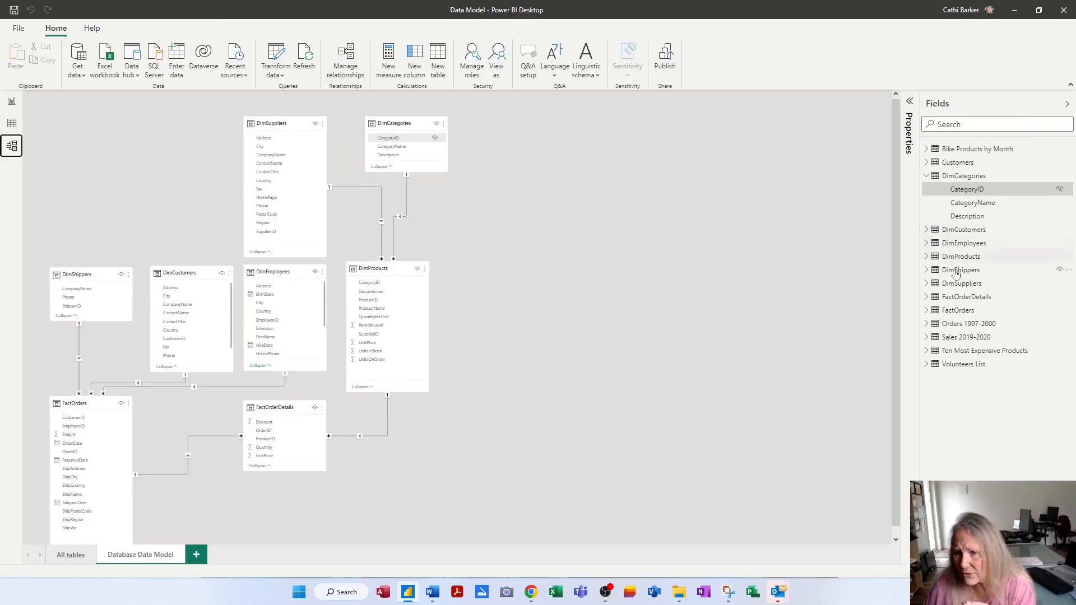
left_click(926, 177)
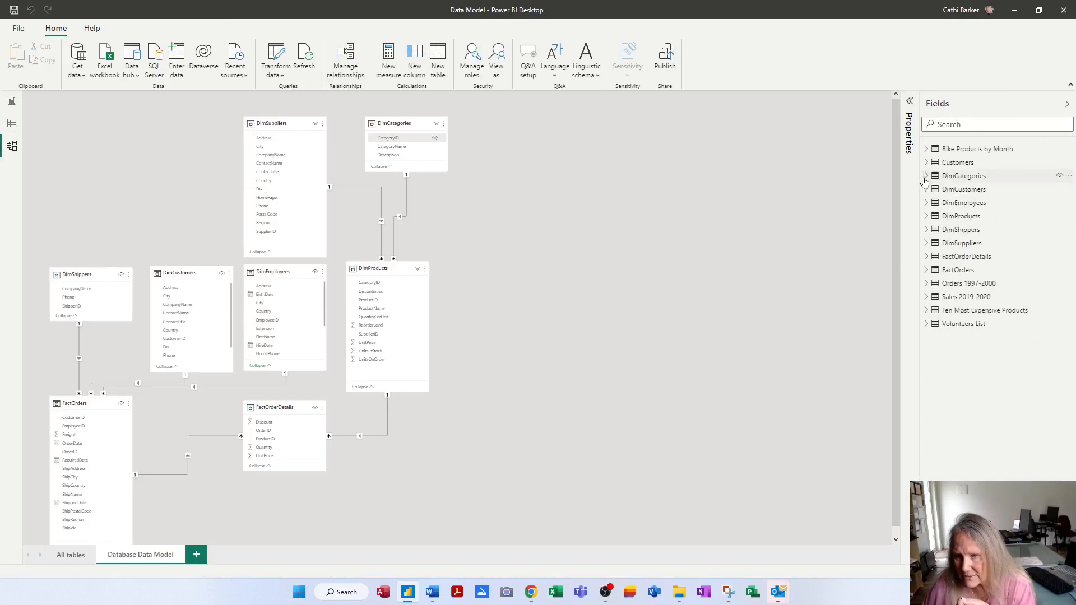
left_click(927, 246)
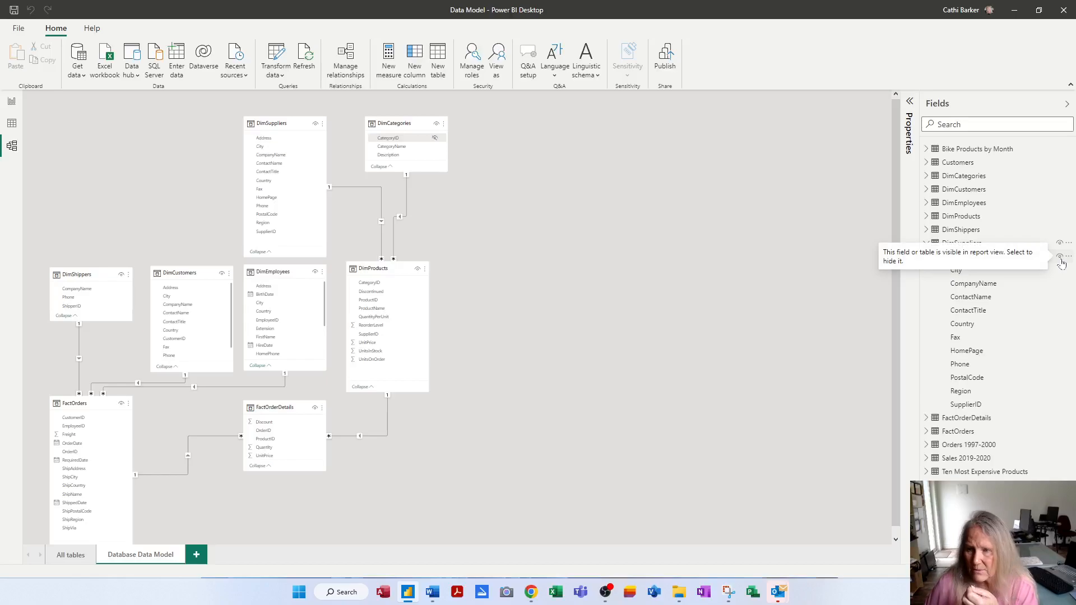
left_click(1061, 258)
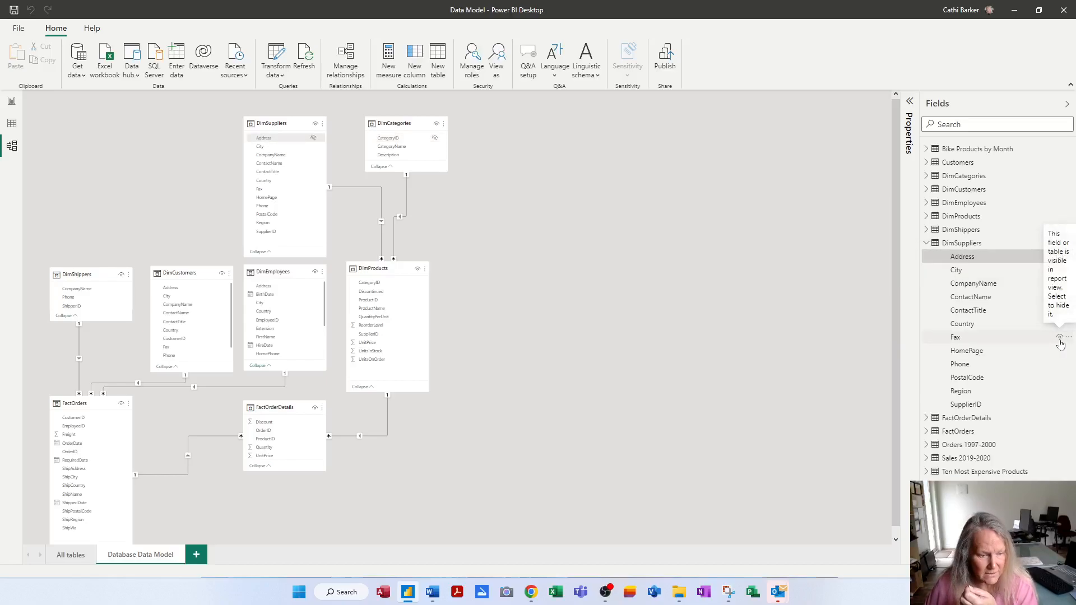
left_click(1058, 338)
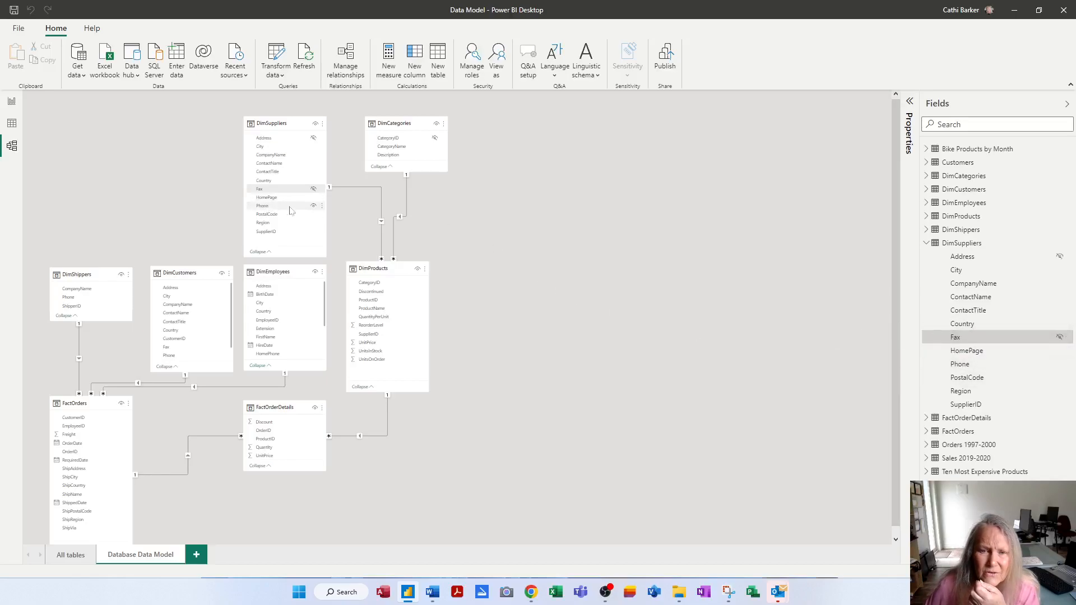
left_click(314, 206)
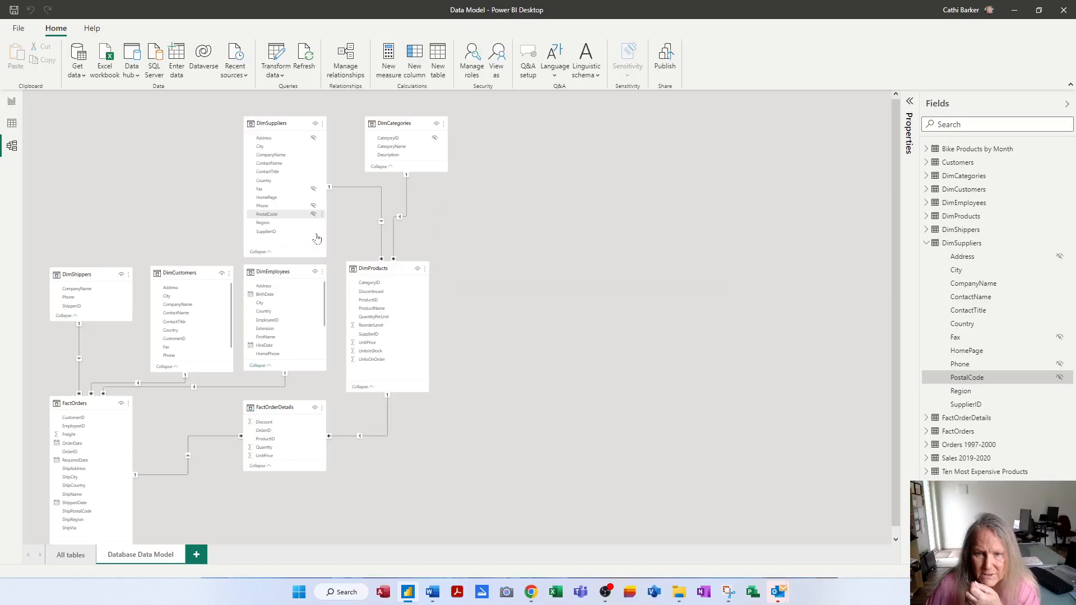
left_click(314, 232)
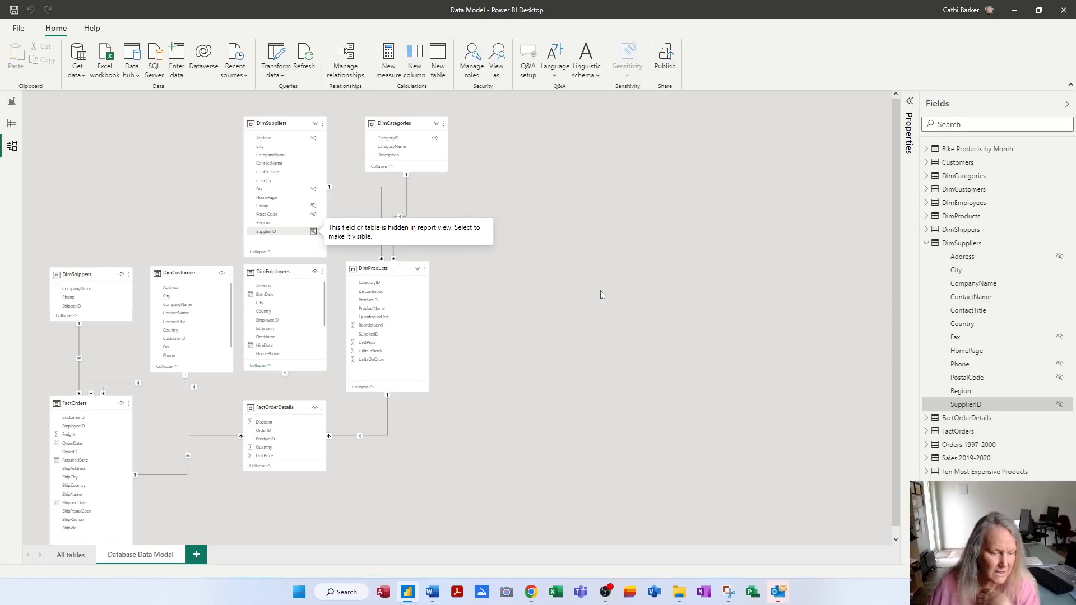
Step: Hide the Address, CustomerID, Fax, Phone and PostalCode fields of DimCustomers from report view
left_click(221, 290)
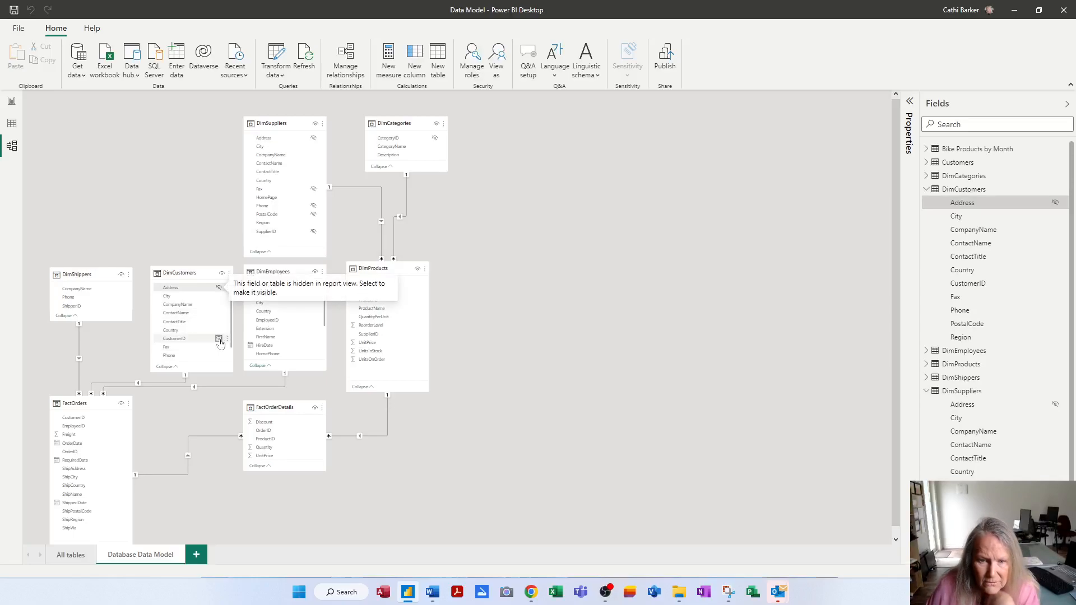
left_click(220, 340)
left_click(219, 339)
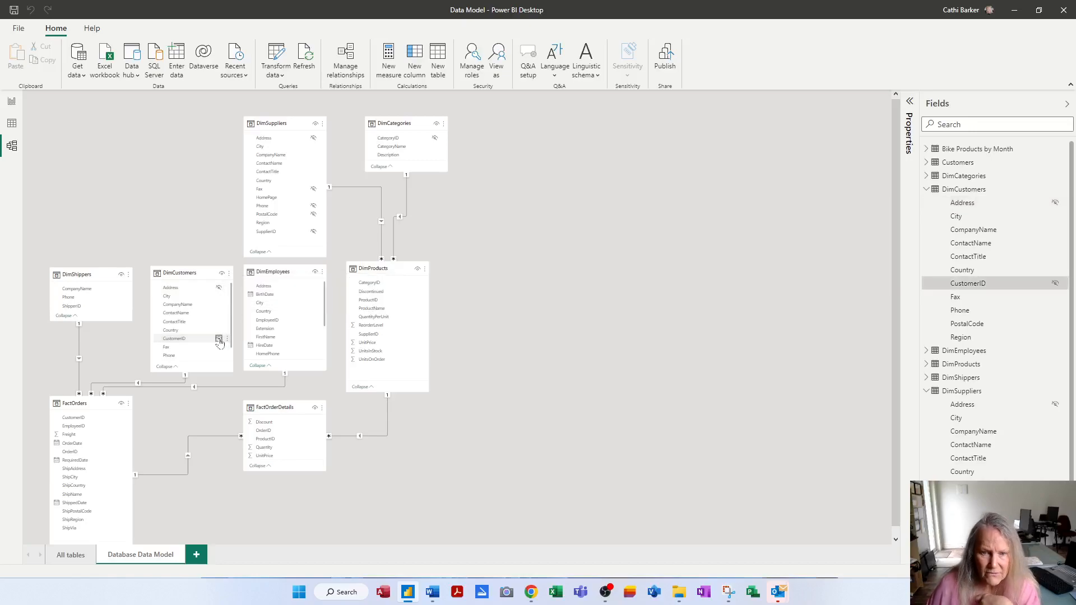
left_click(218, 348)
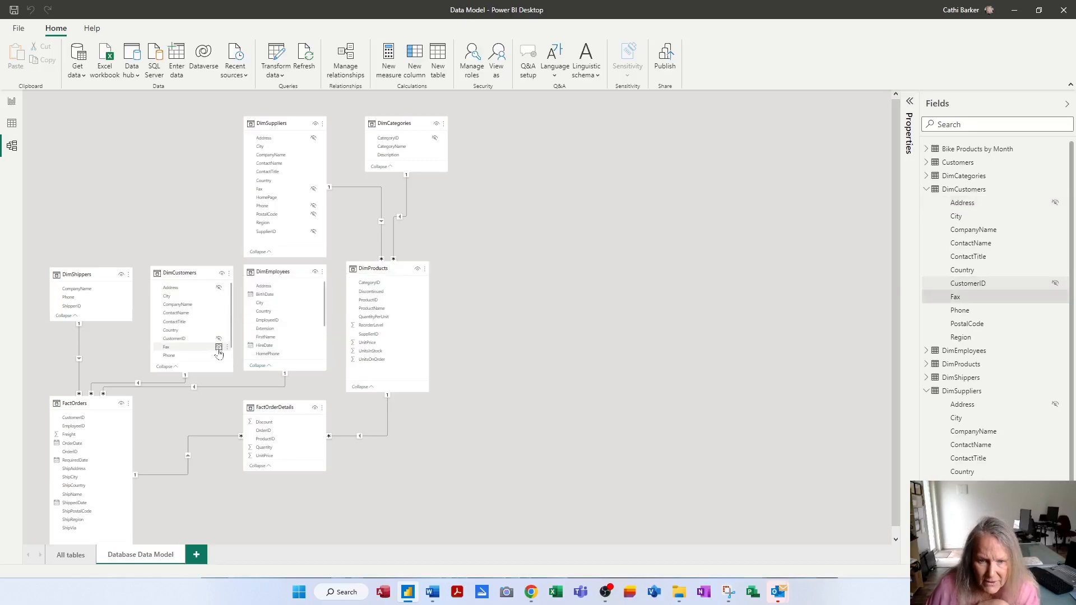
left_click(218, 348)
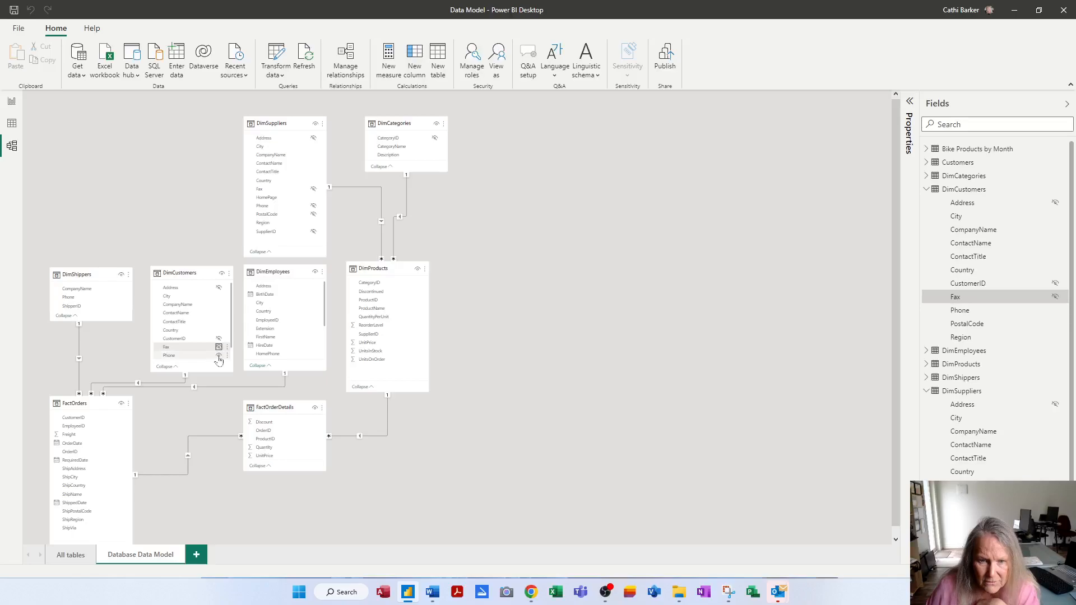
left_click(219, 356)
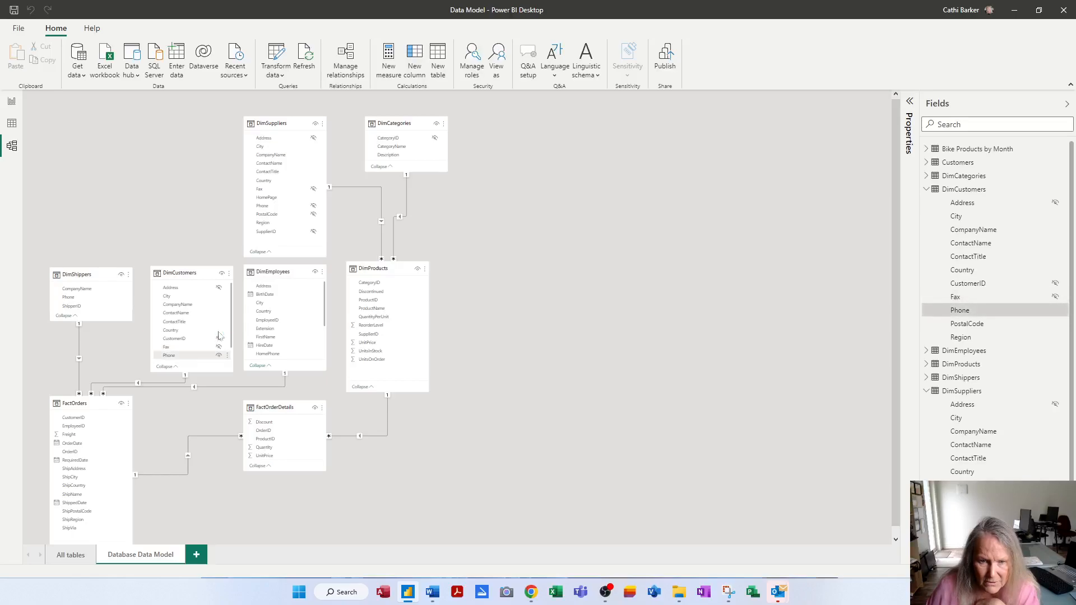
scroll(219, 335, "down", 1)
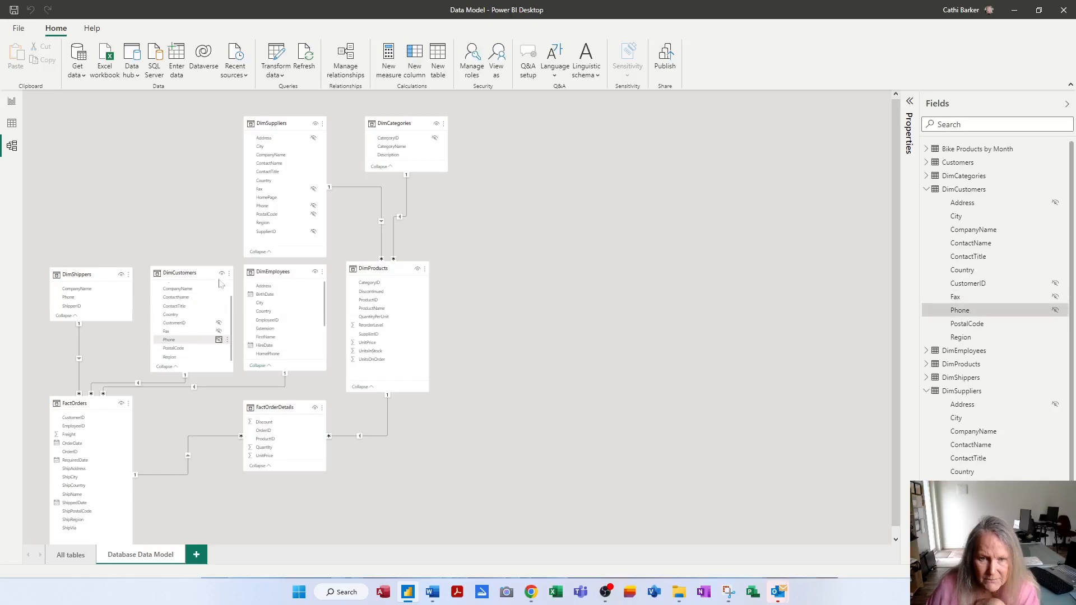
left_click(217, 349)
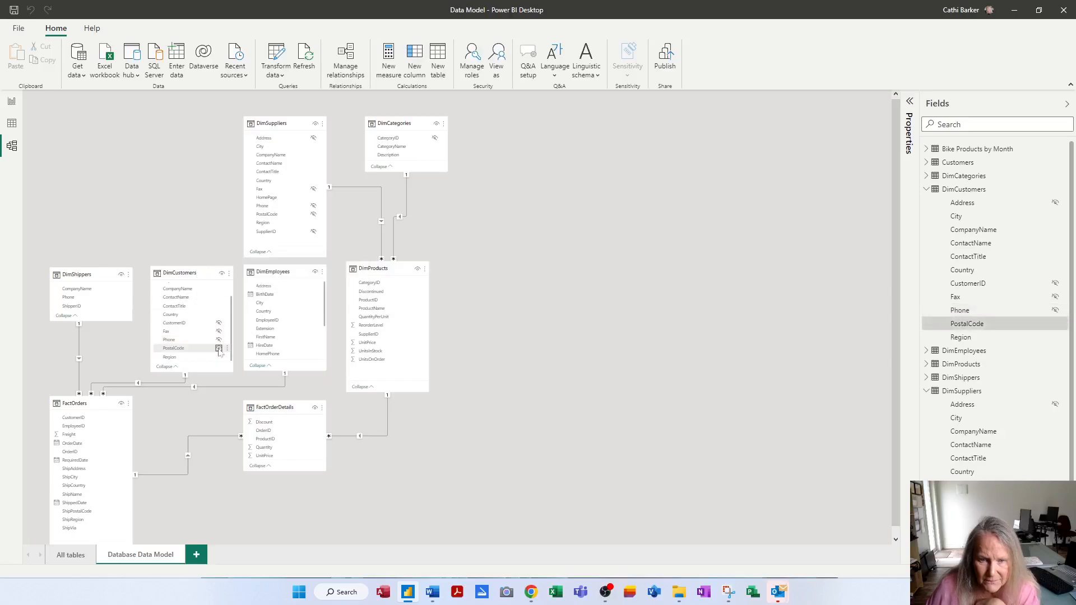
left_click(219, 348)
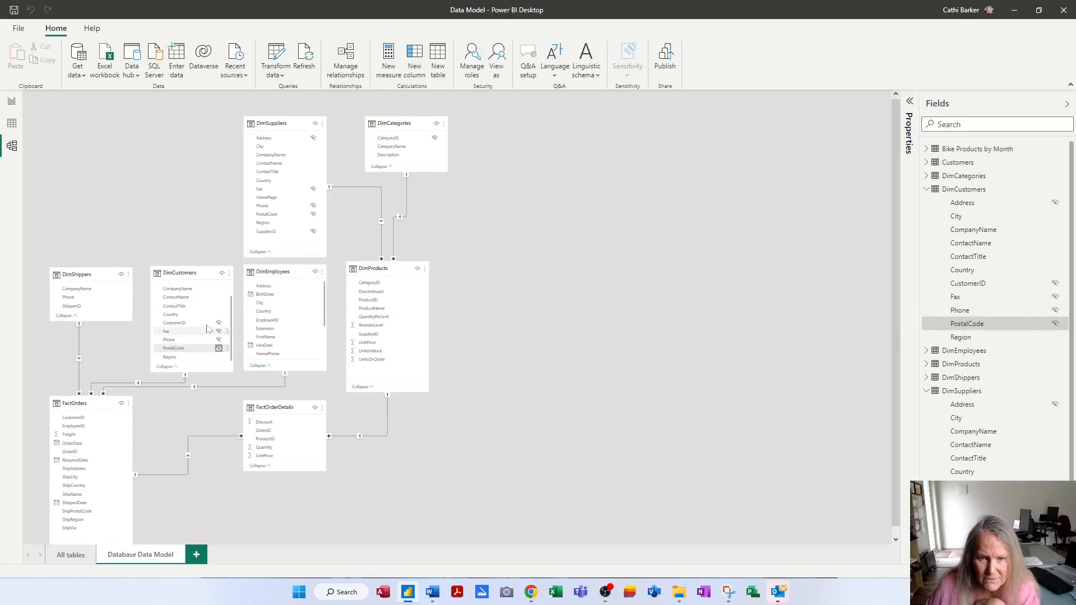
scroll(208, 325, "up", 1)
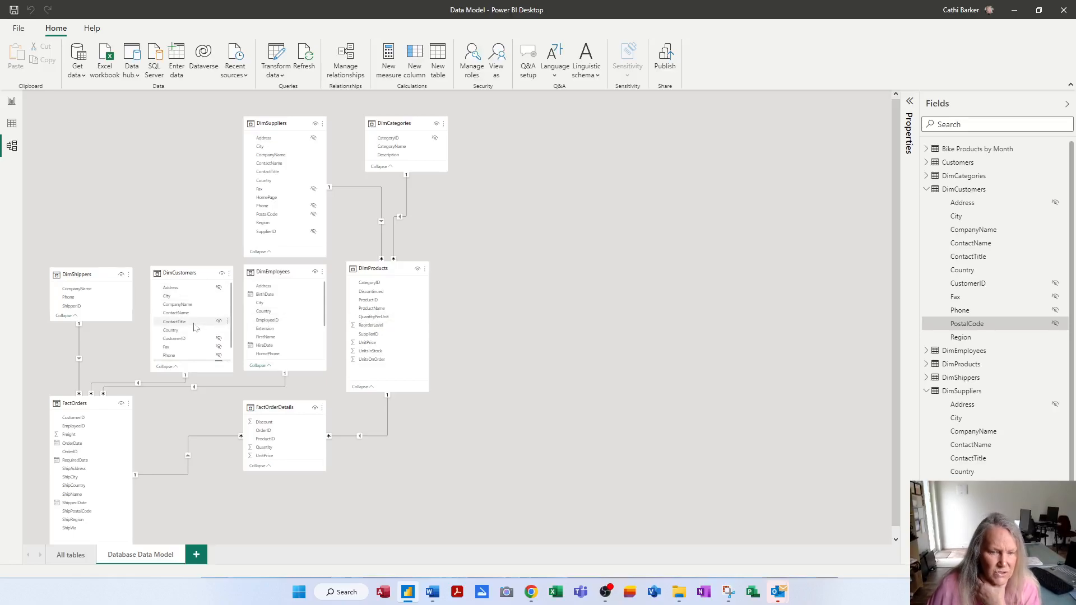
Step: Hide Phone and ShipperID of DimShippers, and Address, EmployeeID, Extension, HomePhone, Notes and PostalCode of DimEmployees, from report view
left_click(116, 299)
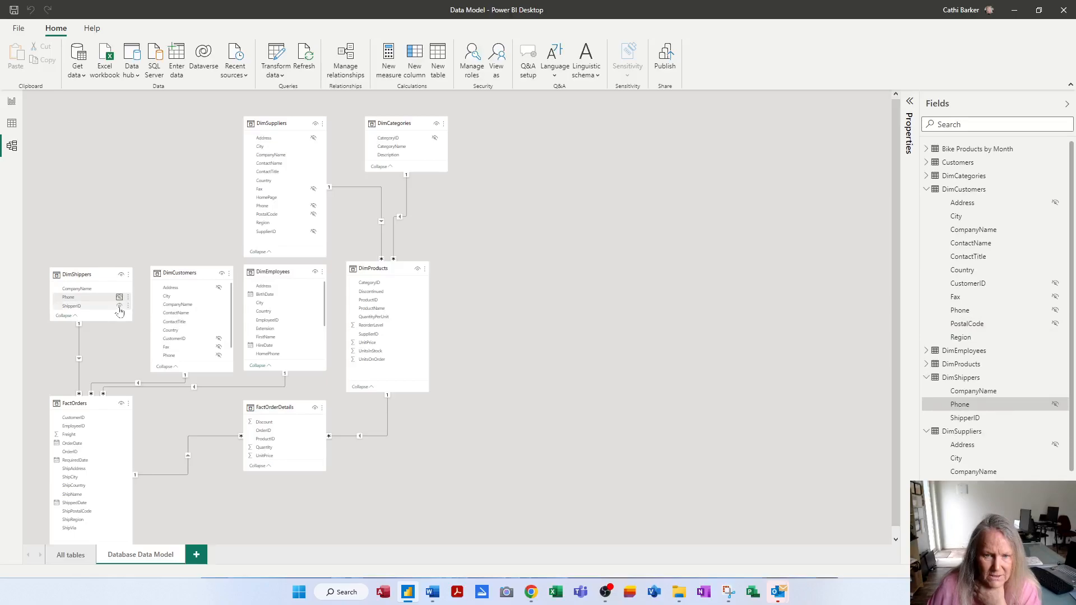
left_click(119, 306)
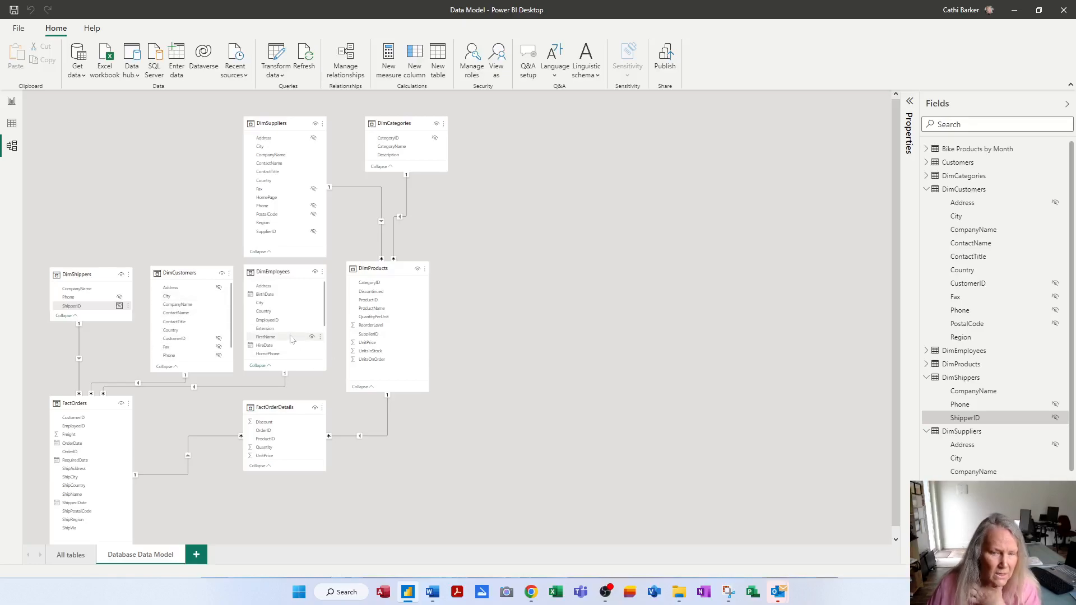
left_click(312, 288)
left_click(312, 286)
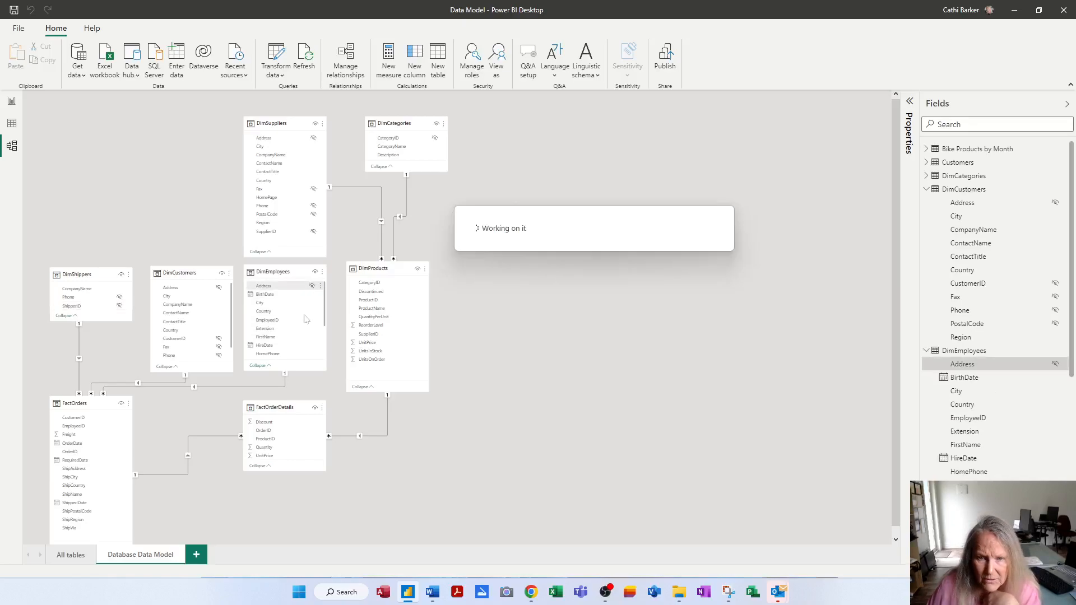
left_click(314, 322)
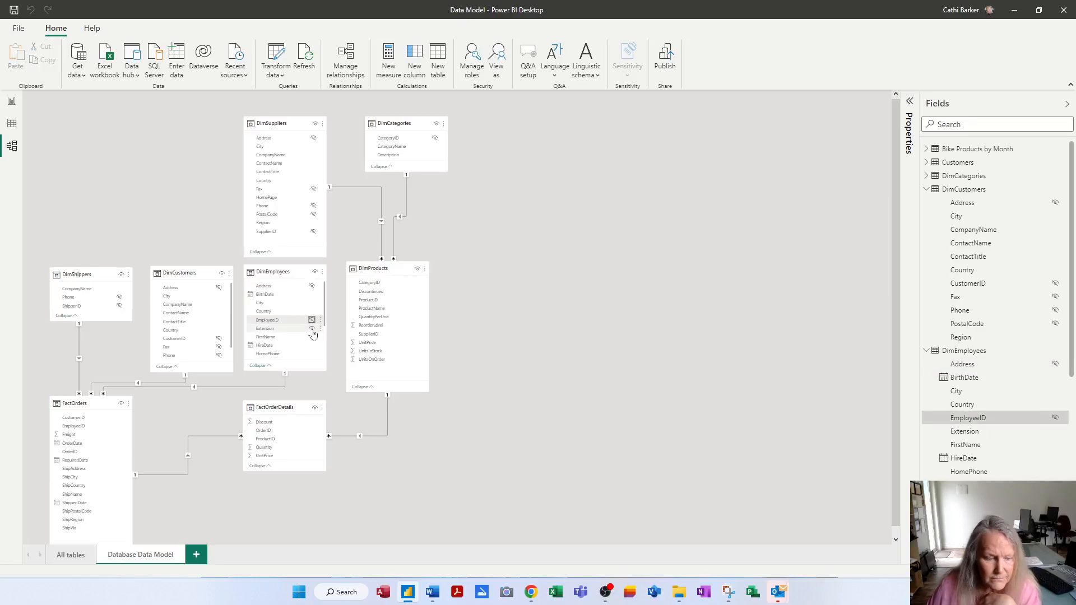
left_click(312, 330)
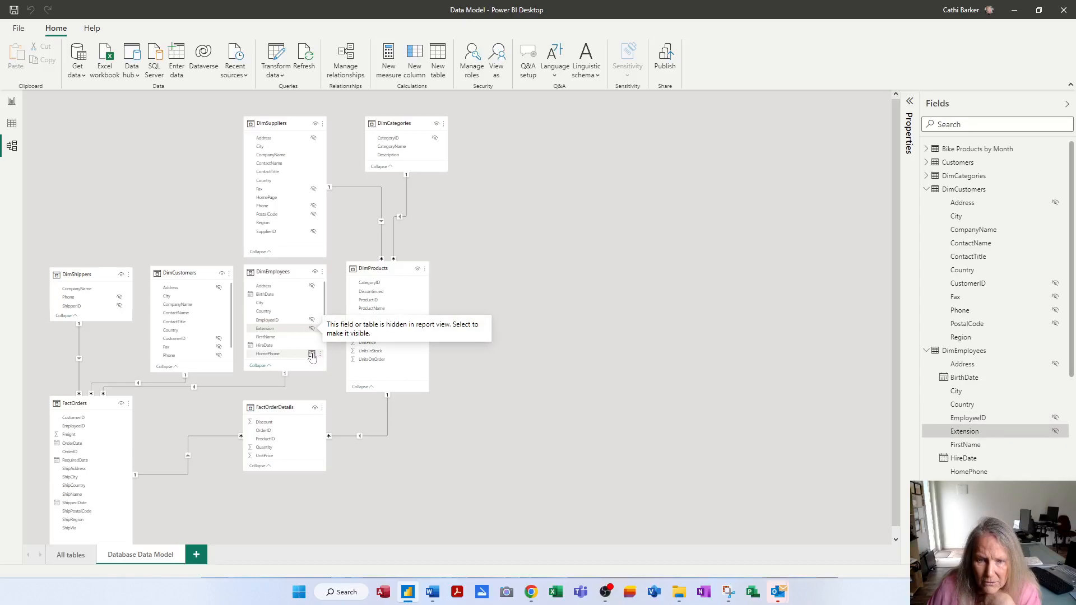
left_click(311, 355)
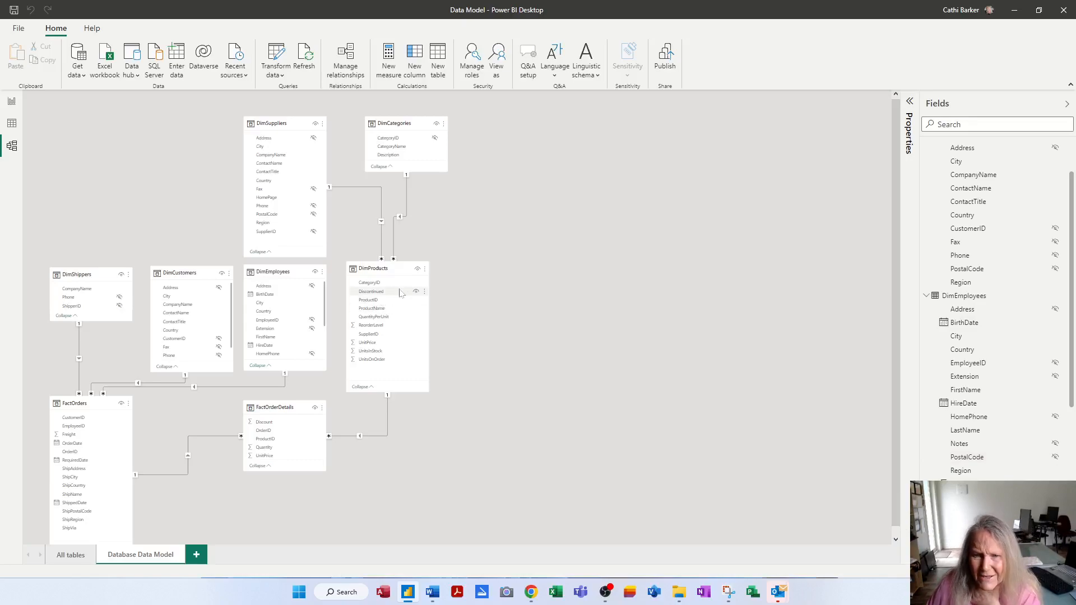
Step: Hide CategoryID, ProductID and SupplierID of DimProducts, and EmployeeID, ShipAddress, ShipPostalCode and ShipVia of FactOrders, from report view
left_click(416, 283)
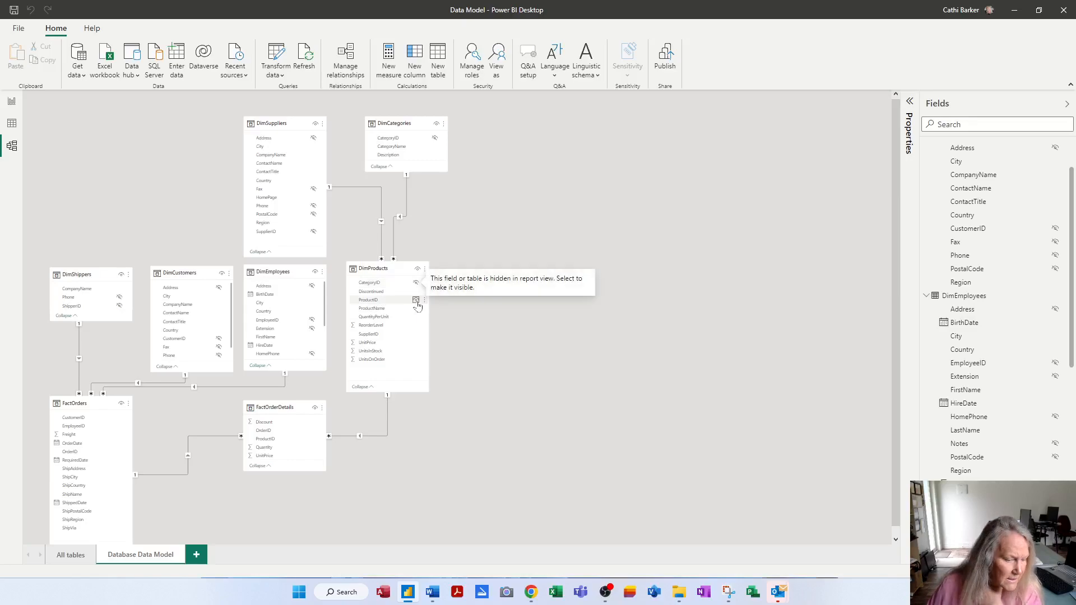
left_click(416, 301)
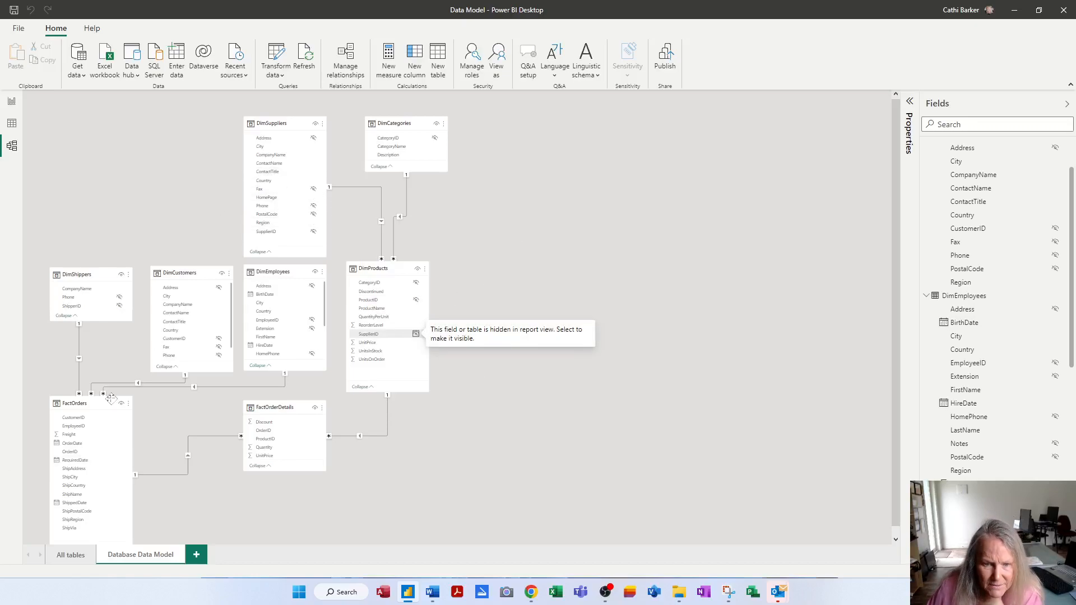
left_click(119, 427)
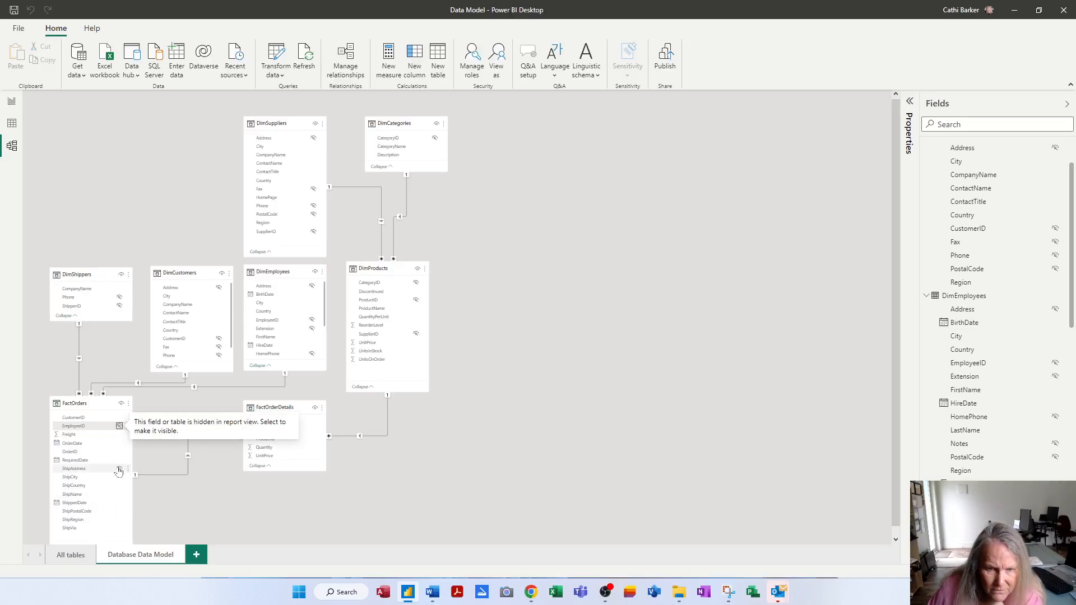
left_click(119, 470)
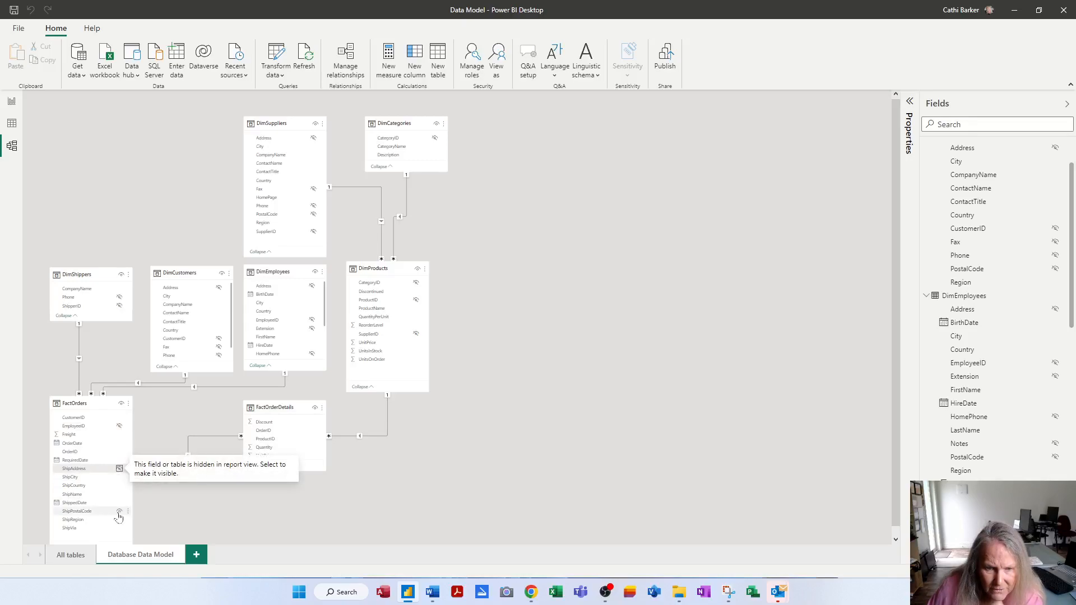
left_click(119, 512)
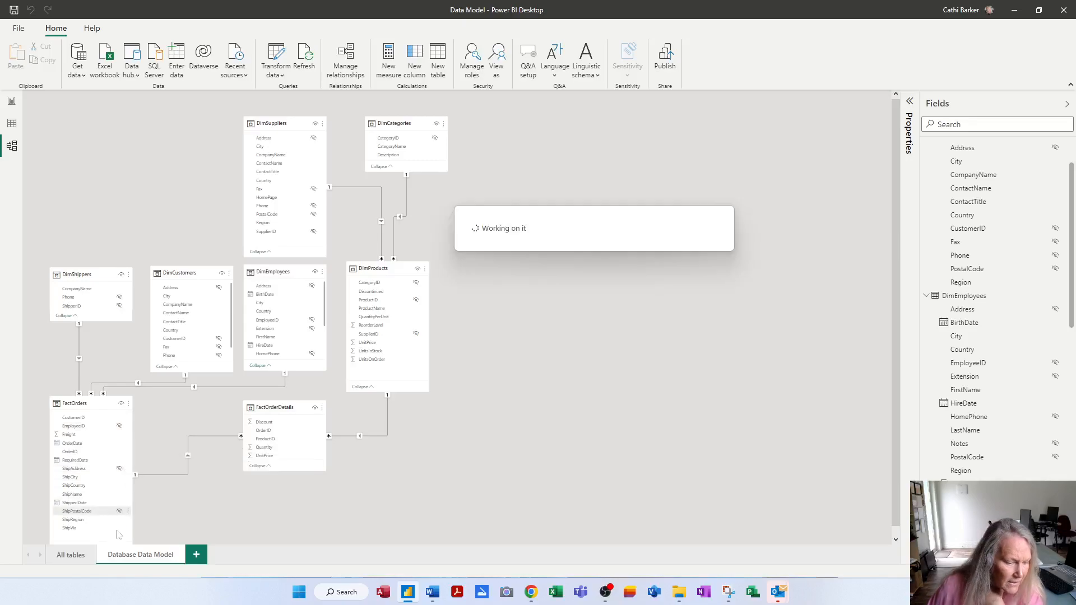
left_click(118, 530)
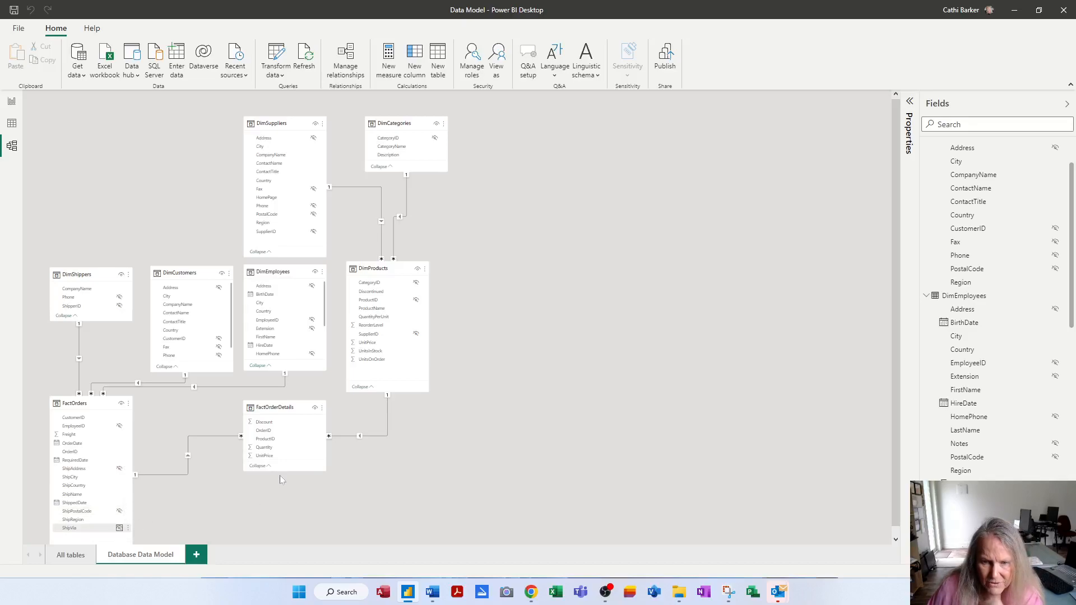
Step: Make the FactOrderDetails table slightly taller in the diagram and hide its OrderID and ProductID fields from report view
left_click_drag(284, 473, 284, 494)
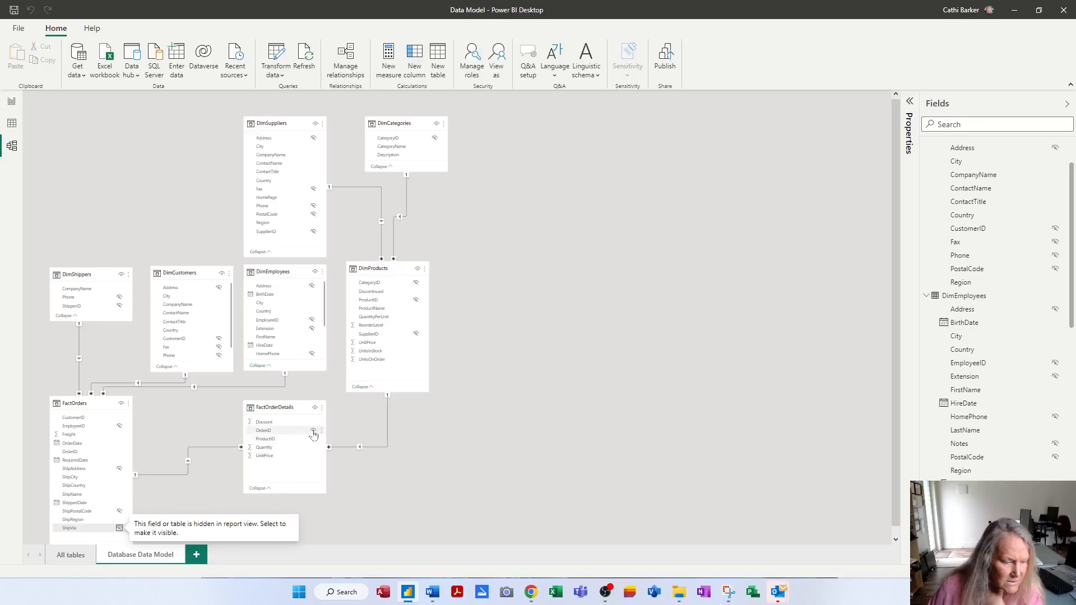
left_click(314, 431)
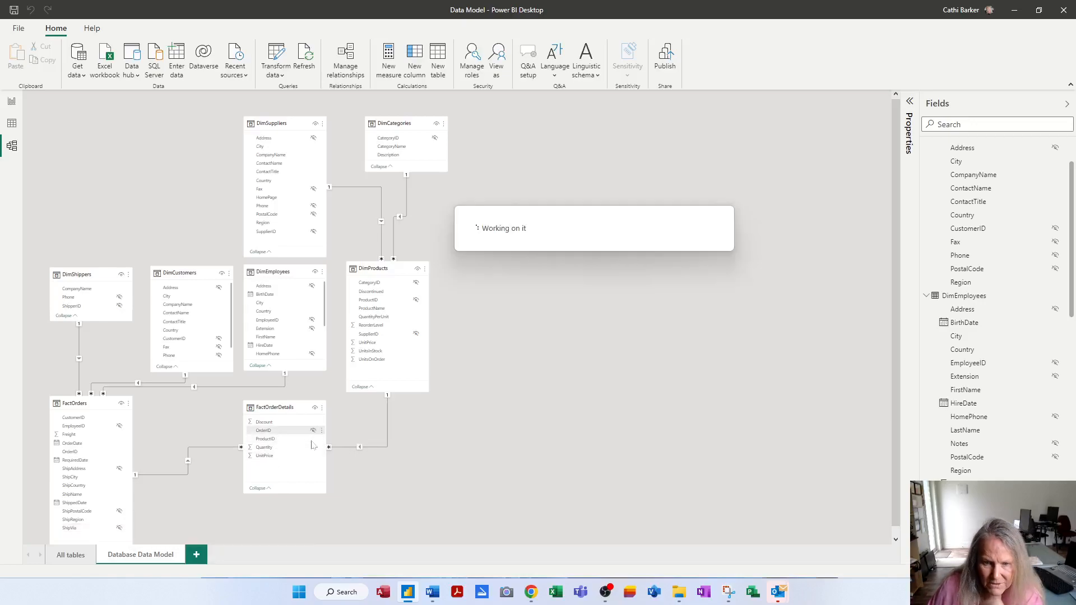
left_click(313, 439)
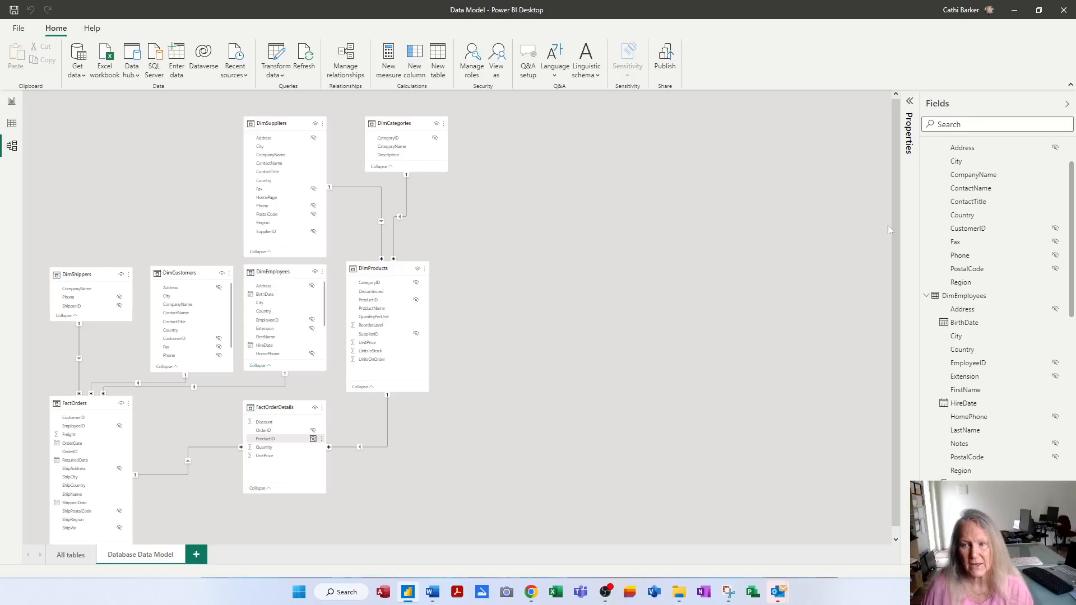
Step: Expand all tables in the field list, and collapse them all again so only the table names are listed
scroll(990, 316, "up", 2)
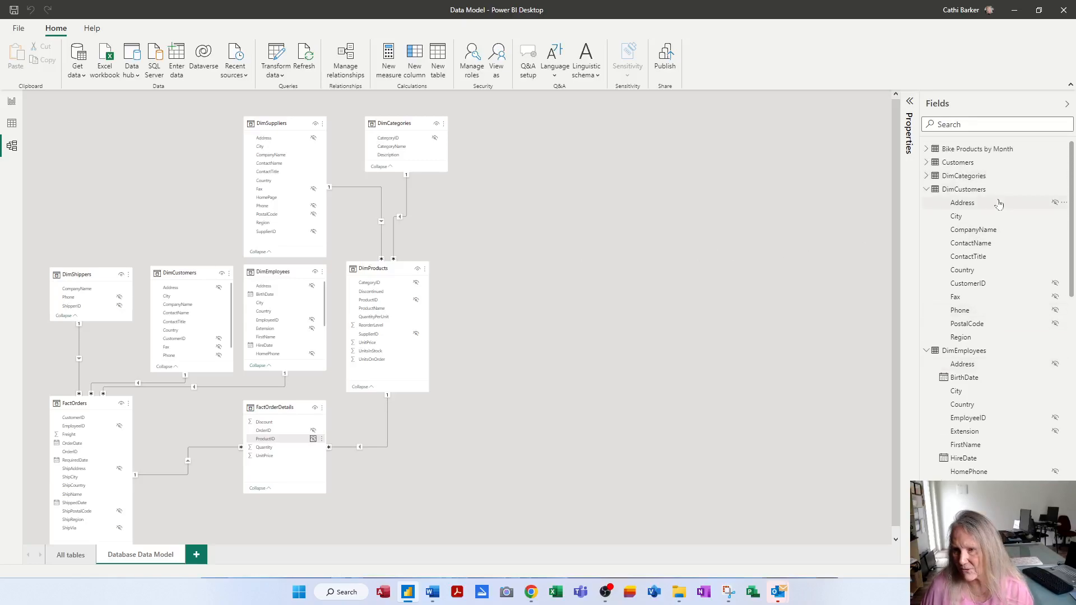
right_click(934, 153)
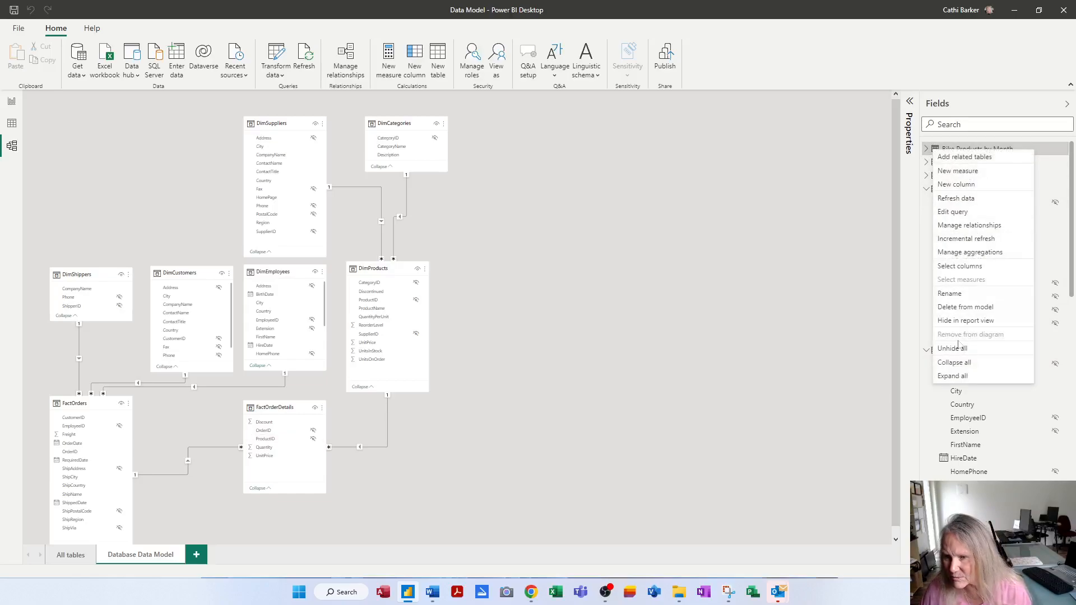
left_click(953, 376)
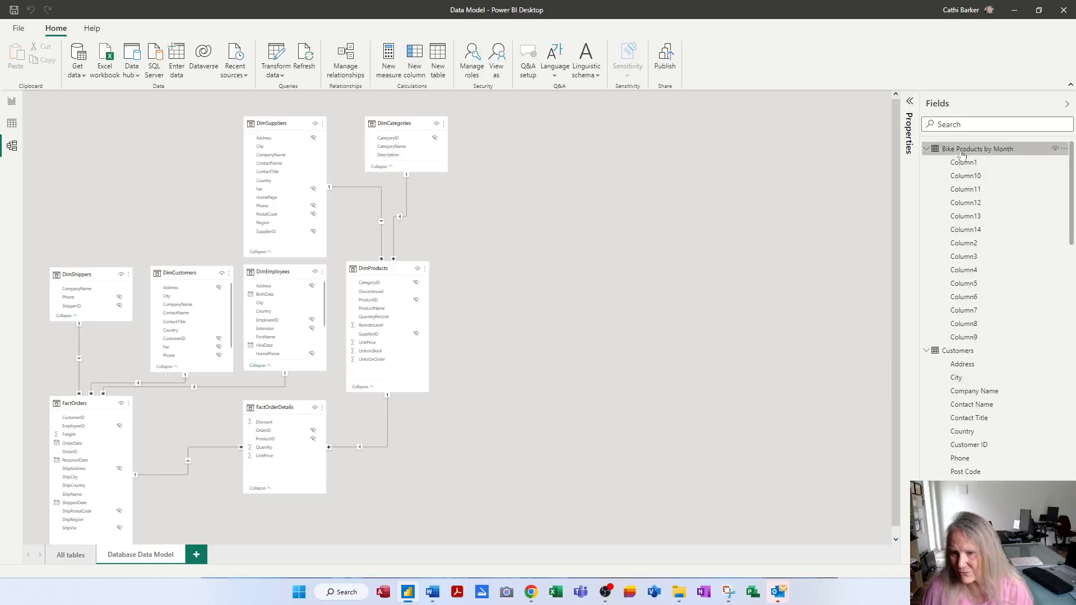
right_click(963, 155)
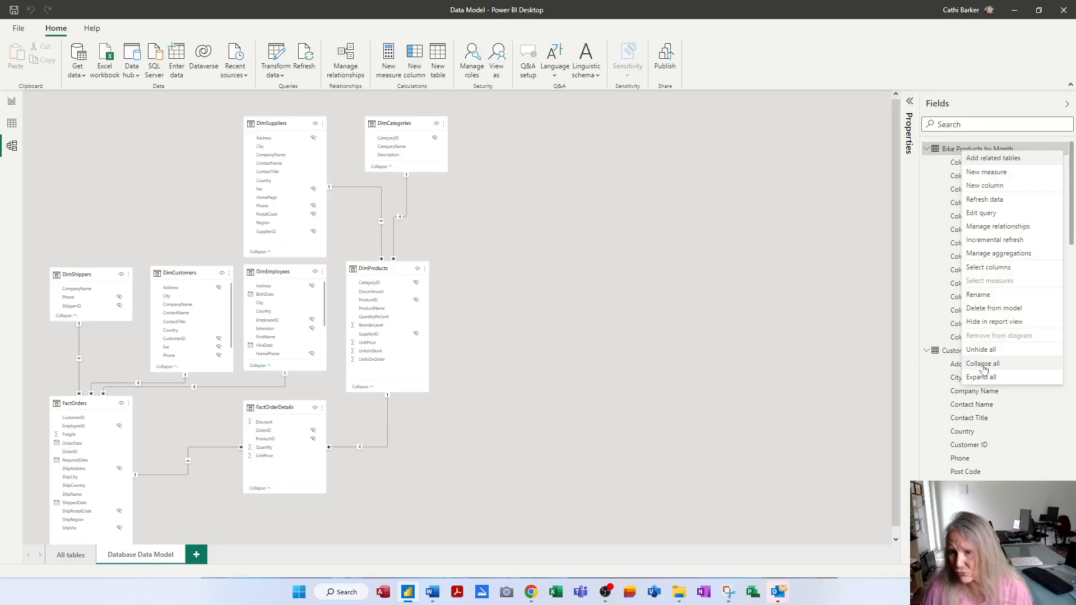
left_click(984, 365)
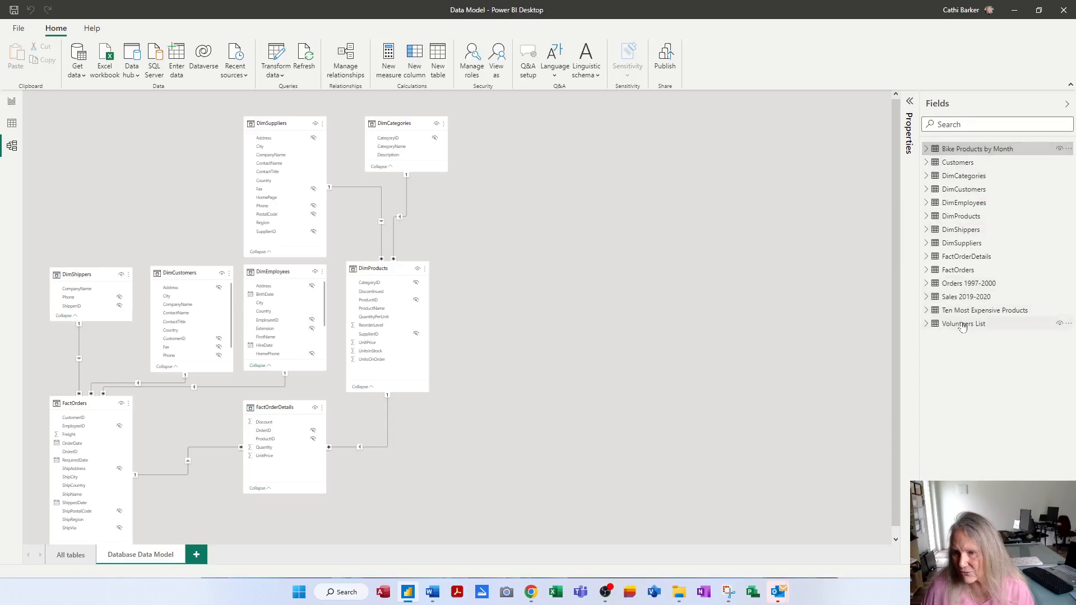
right_click(961, 271)
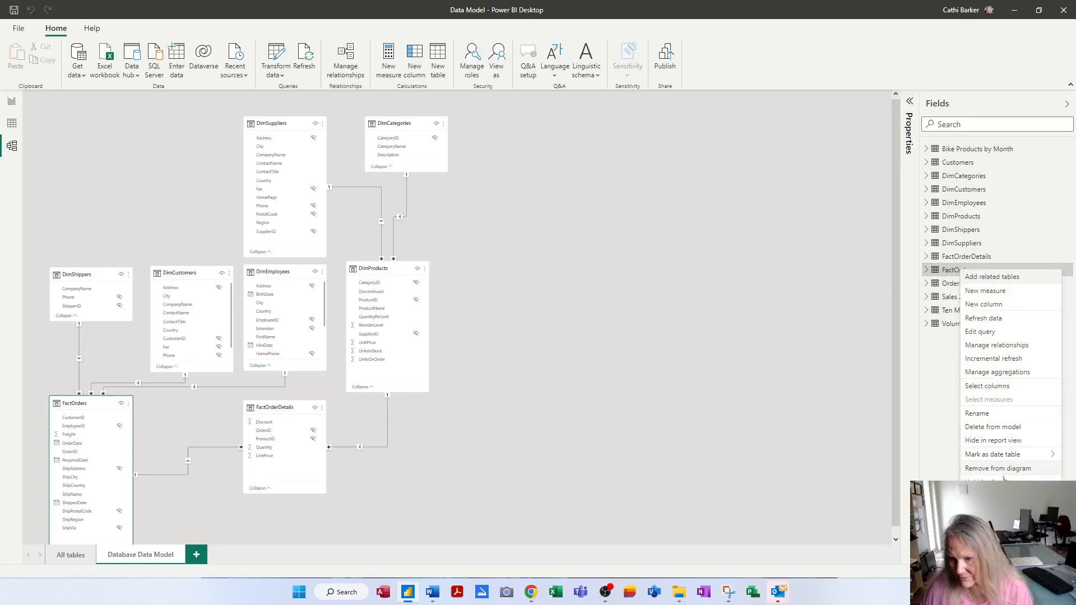
mouse_move(992, 459)
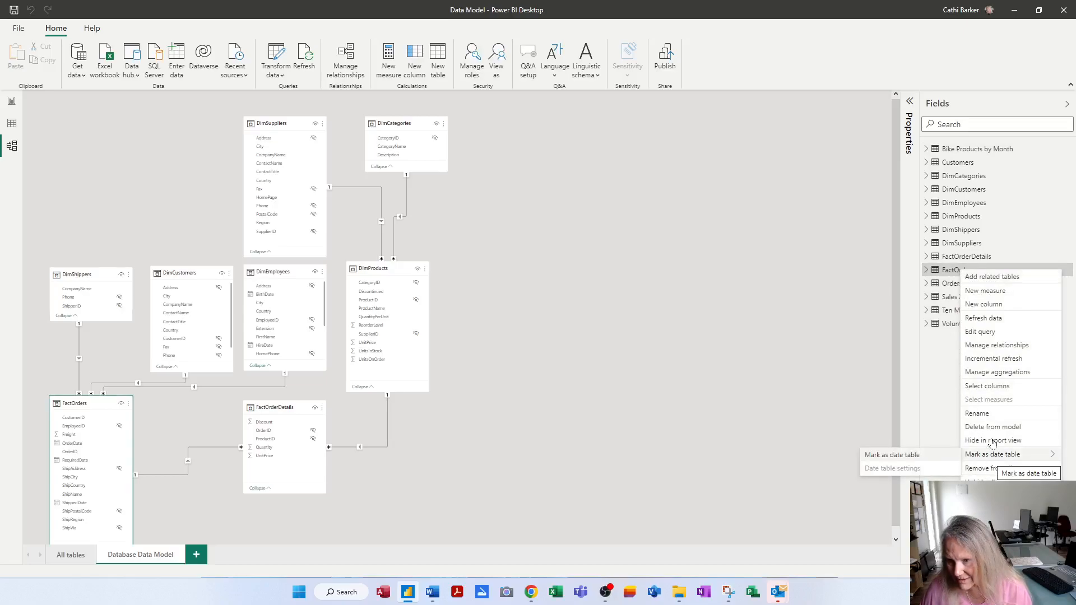
left_click(989, 321)
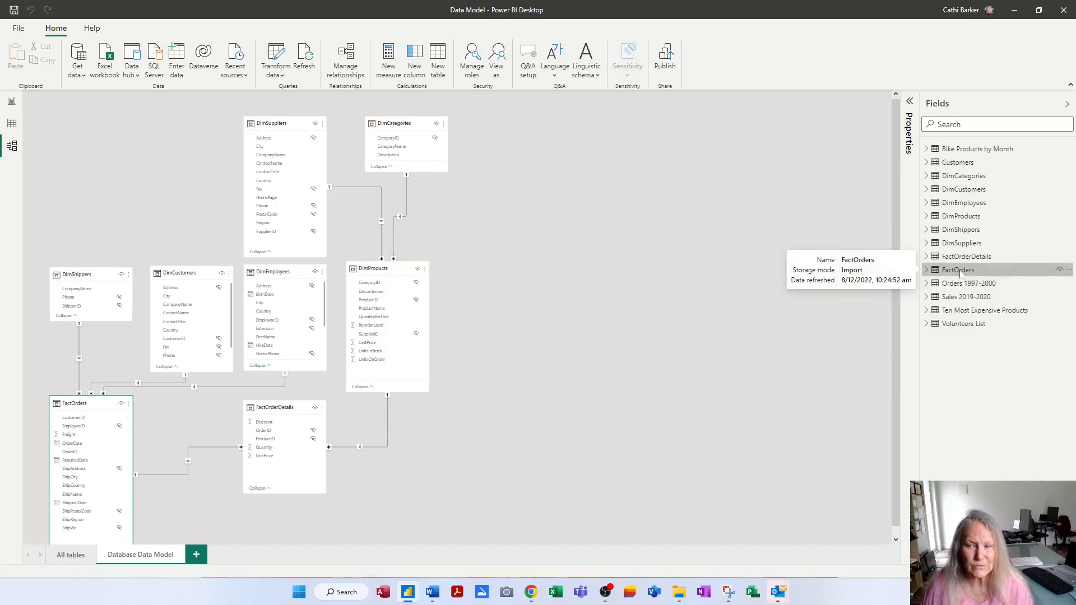
right_click(959, 275)
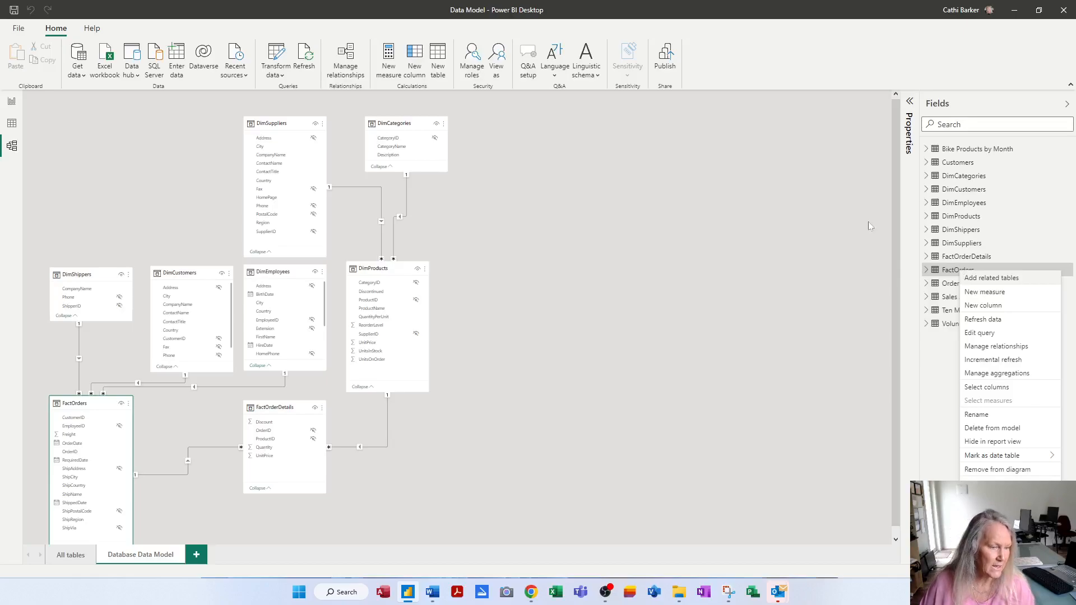
left_click(485, 291)
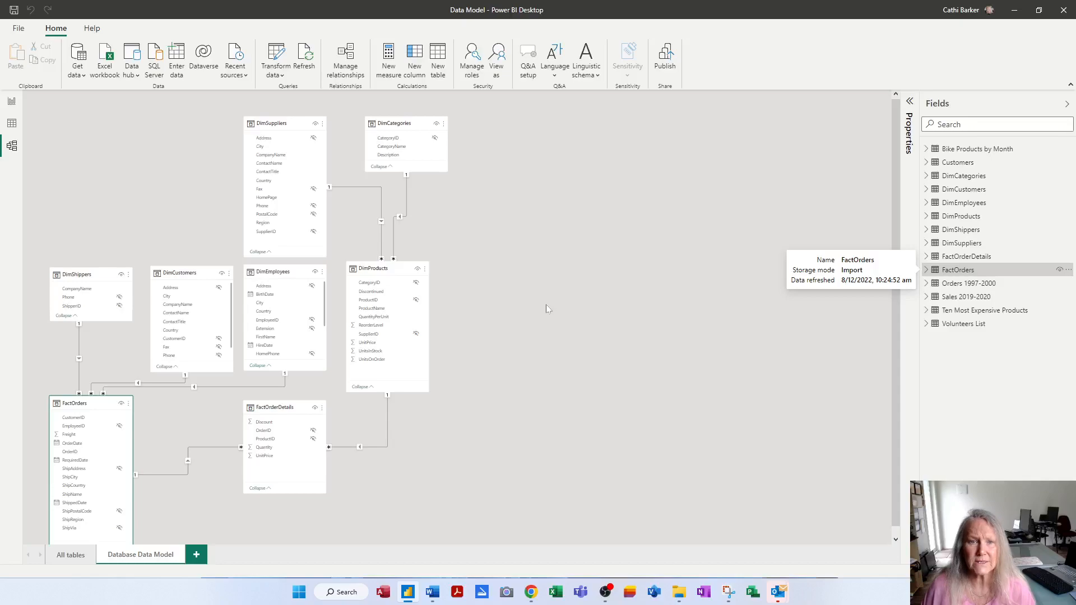
Step: Save the Data Model file
left_click(13, 10)
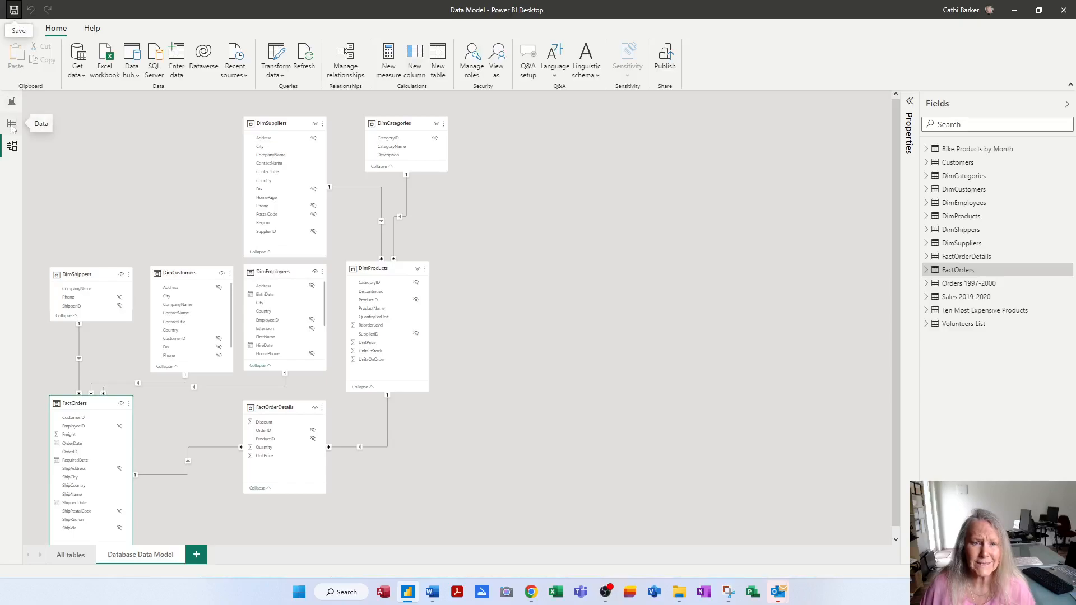
Step: Examine the DimEmployees and DimCustomers tables in data view, and check which fields of DimCustomers are marked as hidden
left_click(11, 126)
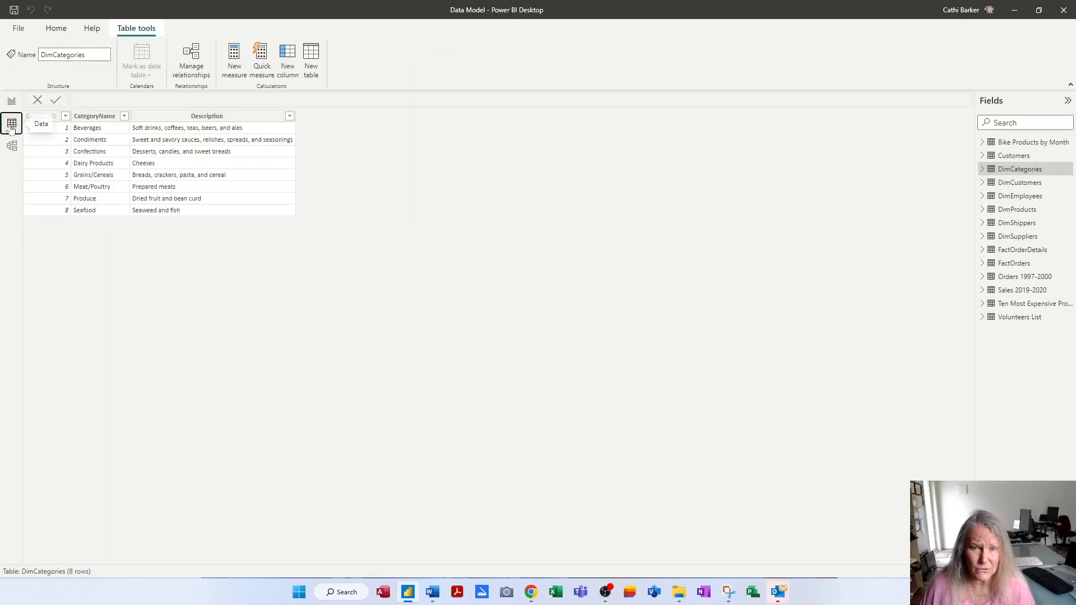
left_click(1014, 184)
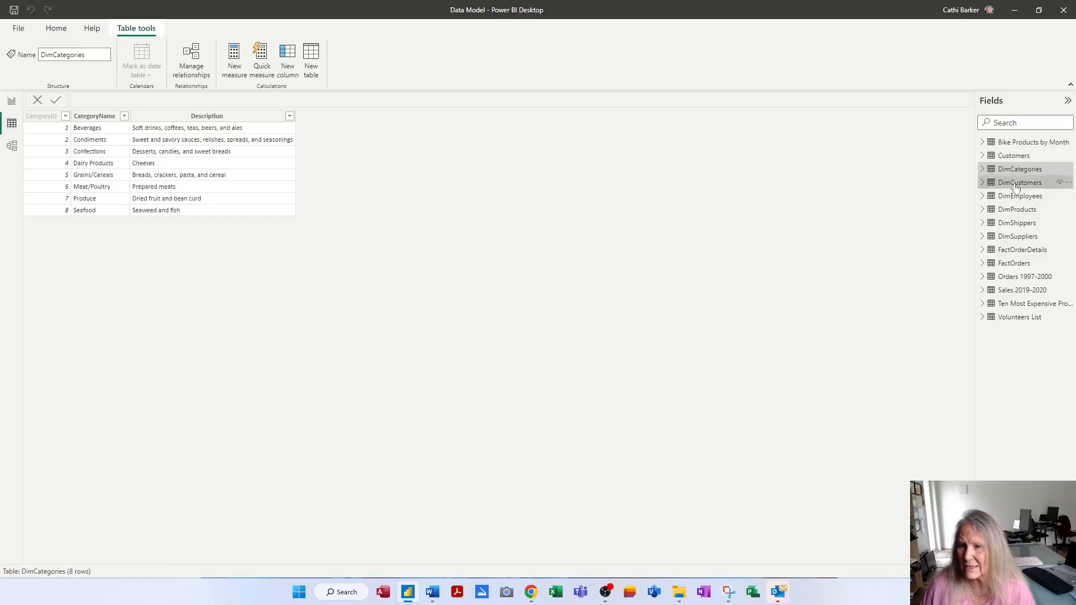
left_click(1018, 196)
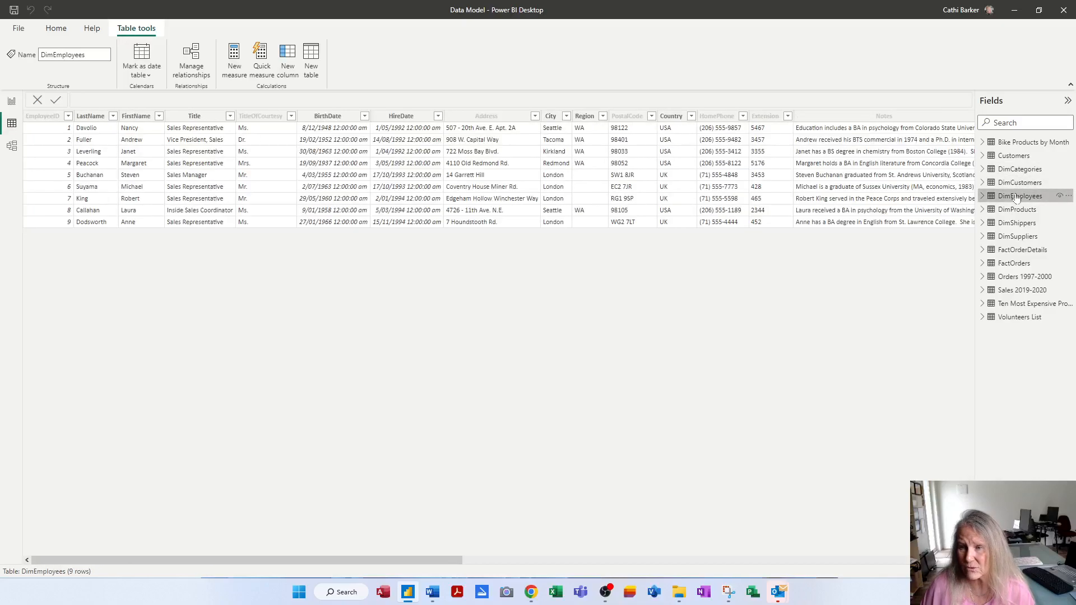
left_click(1022, 184)
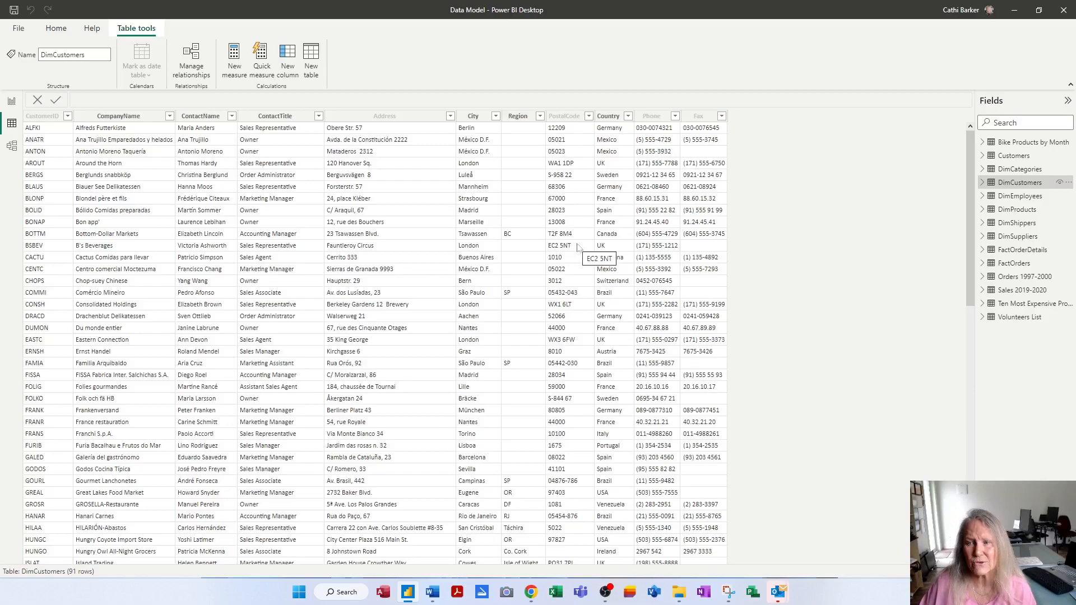
left_click(982, 183)
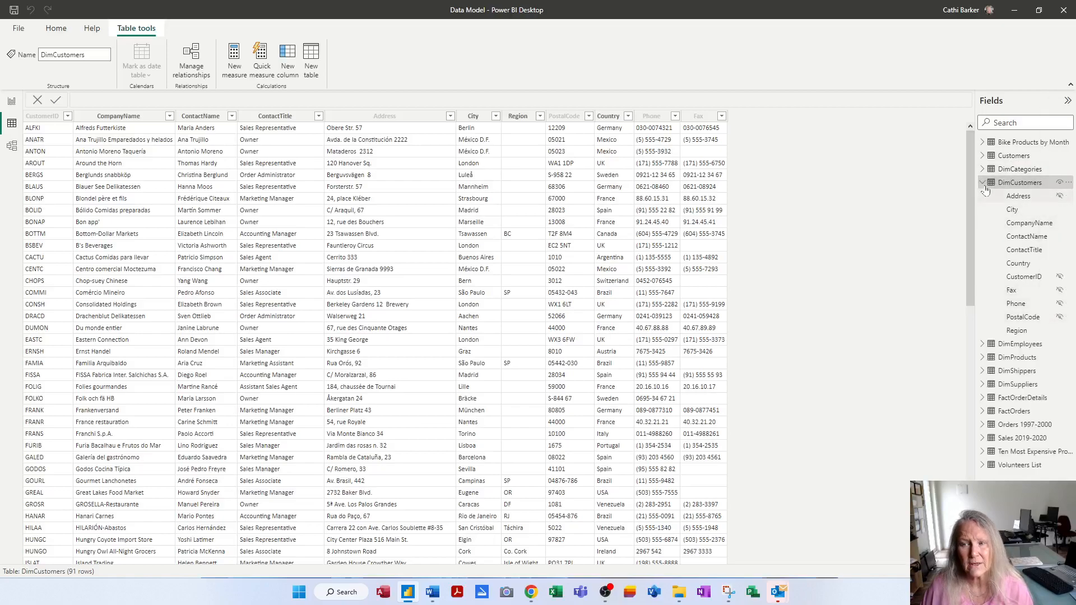
left_click(983, 184)
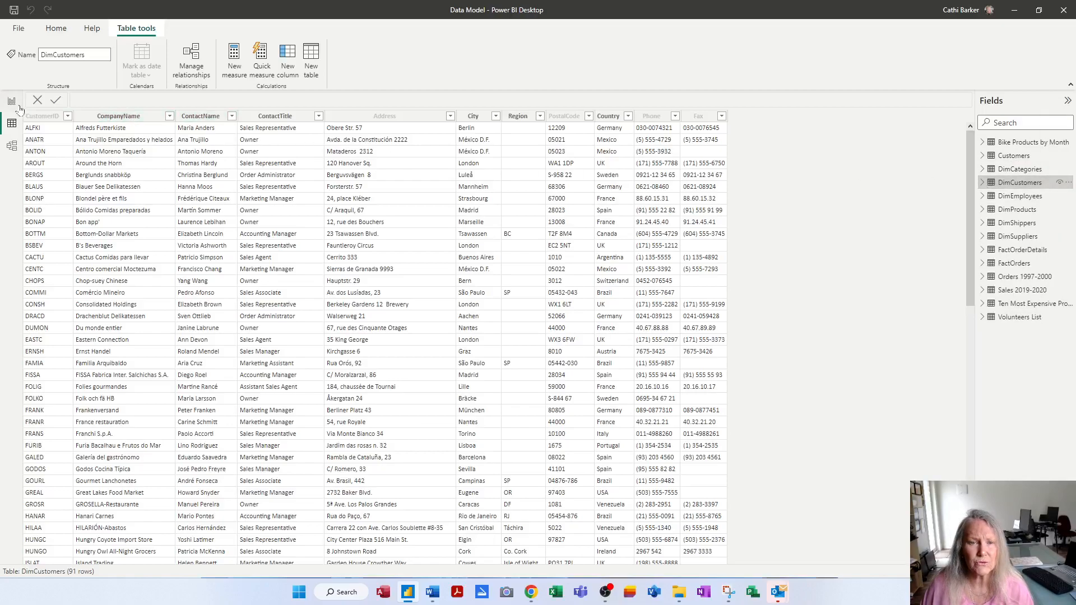
Step: Check in report view which DimCustomers fields are available for visuals, and collapse DimCustomers and DimCategories in the field list
left_click(12, 104)
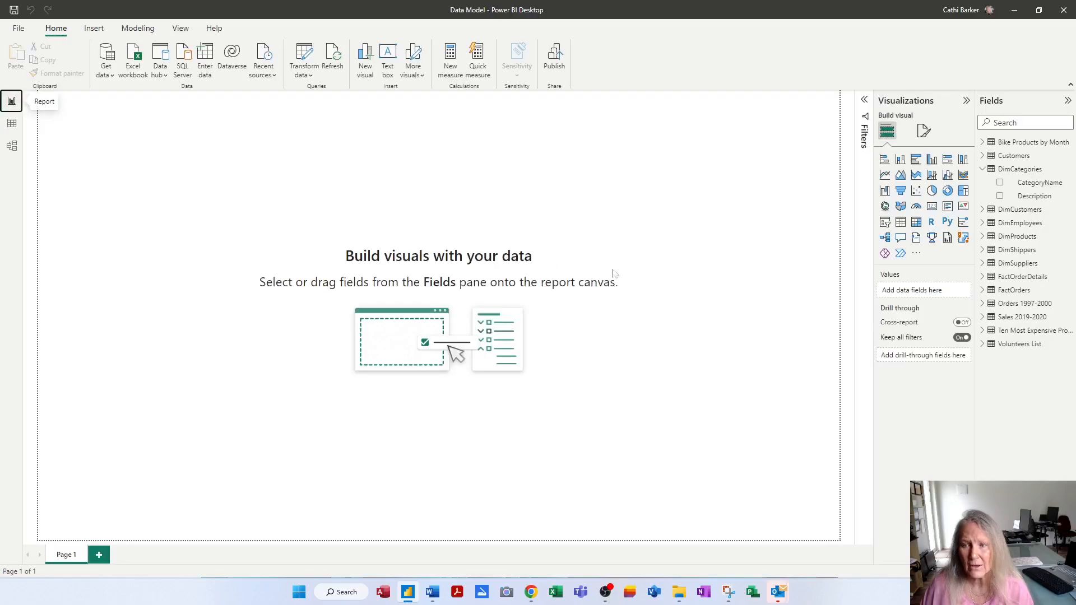
left_click(987, 211)
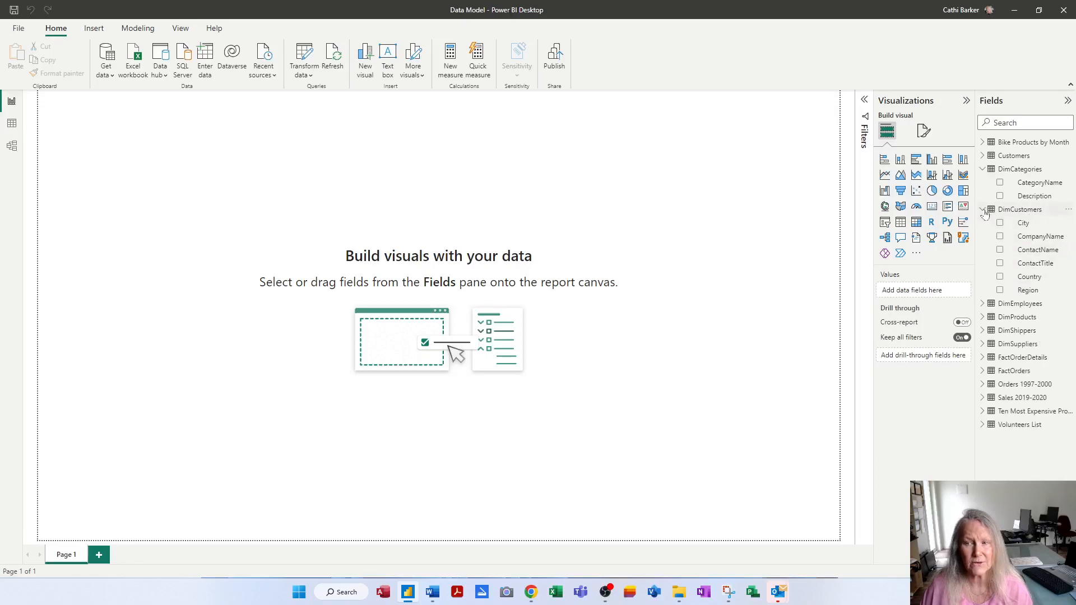
left_click(984, 210)
left_click(983, 171)
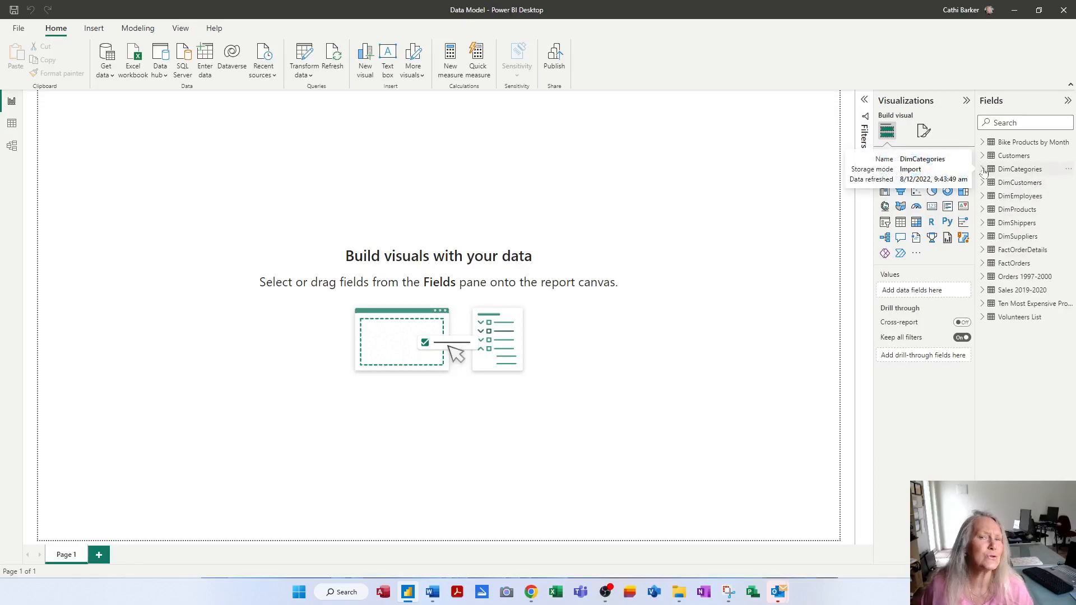